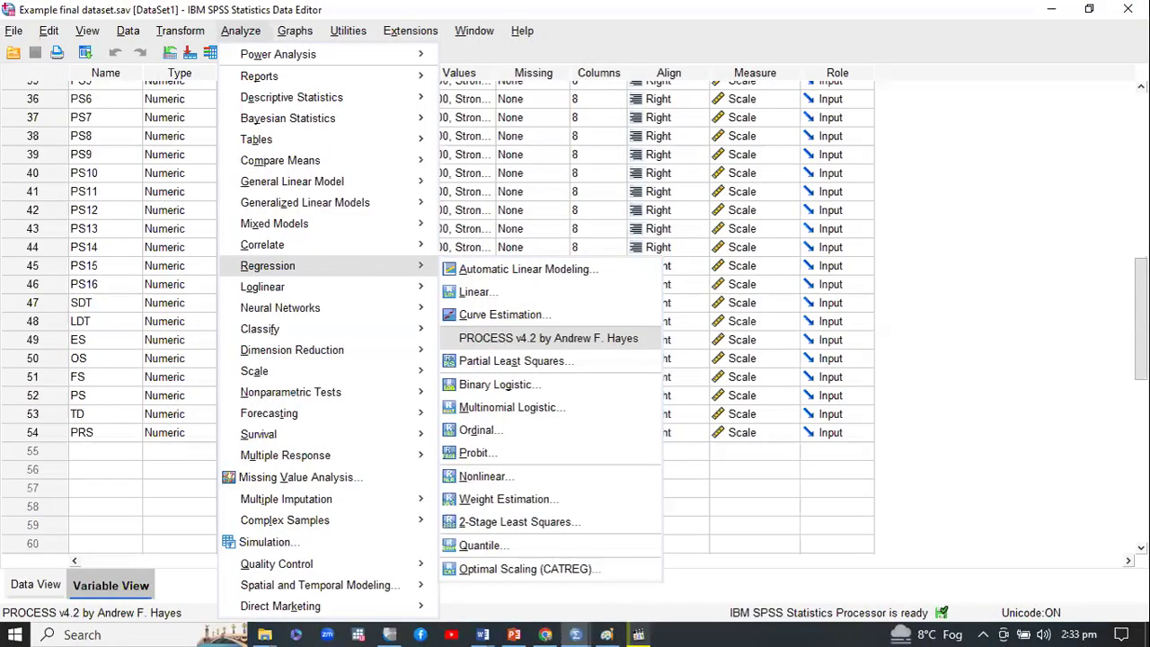
Page through the slides showing the PROCESS setup and options up to the Model 5 output, and end the slide show
click(626, 348)
right_click(861, 178)
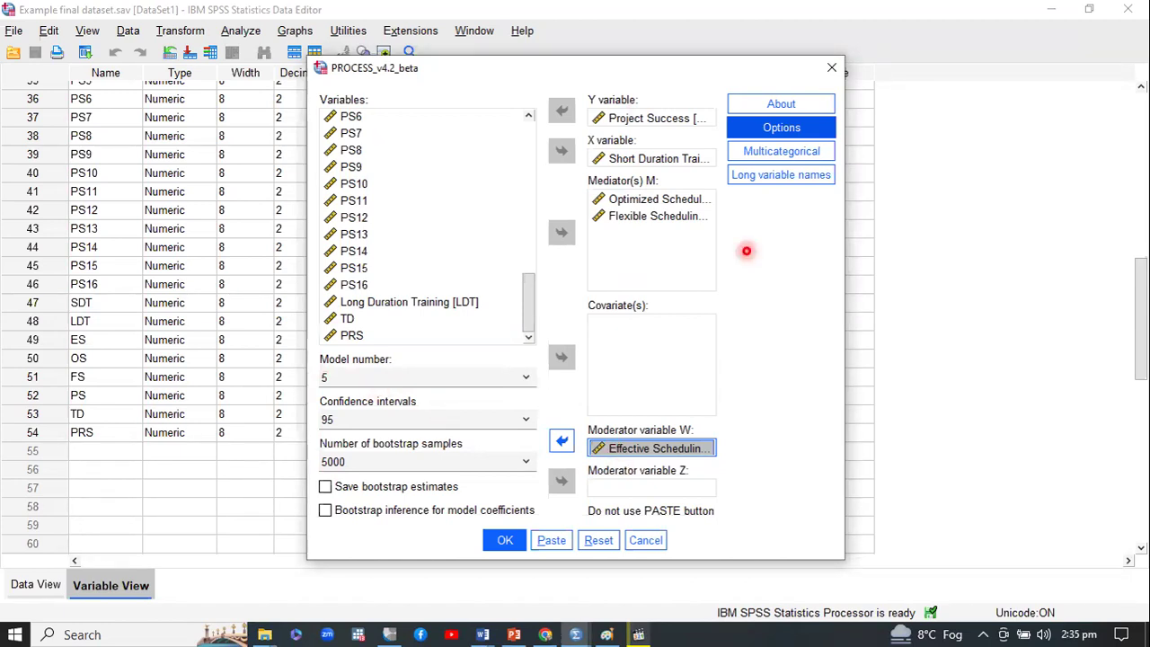
click(772, 132)
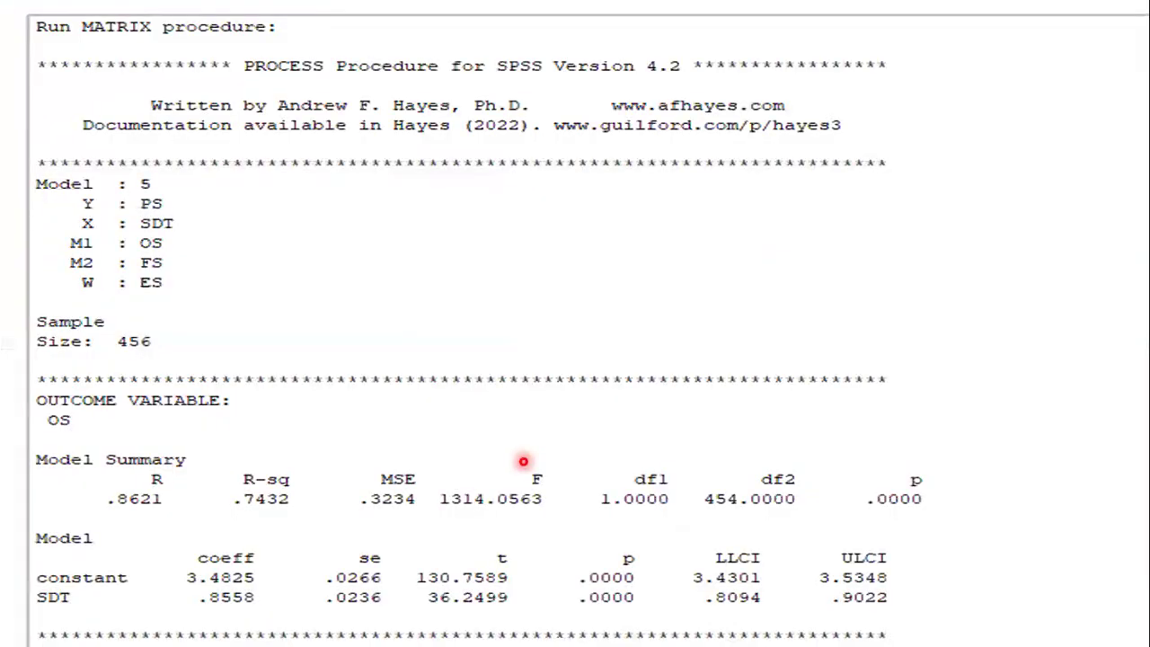
right_click(510, 313)
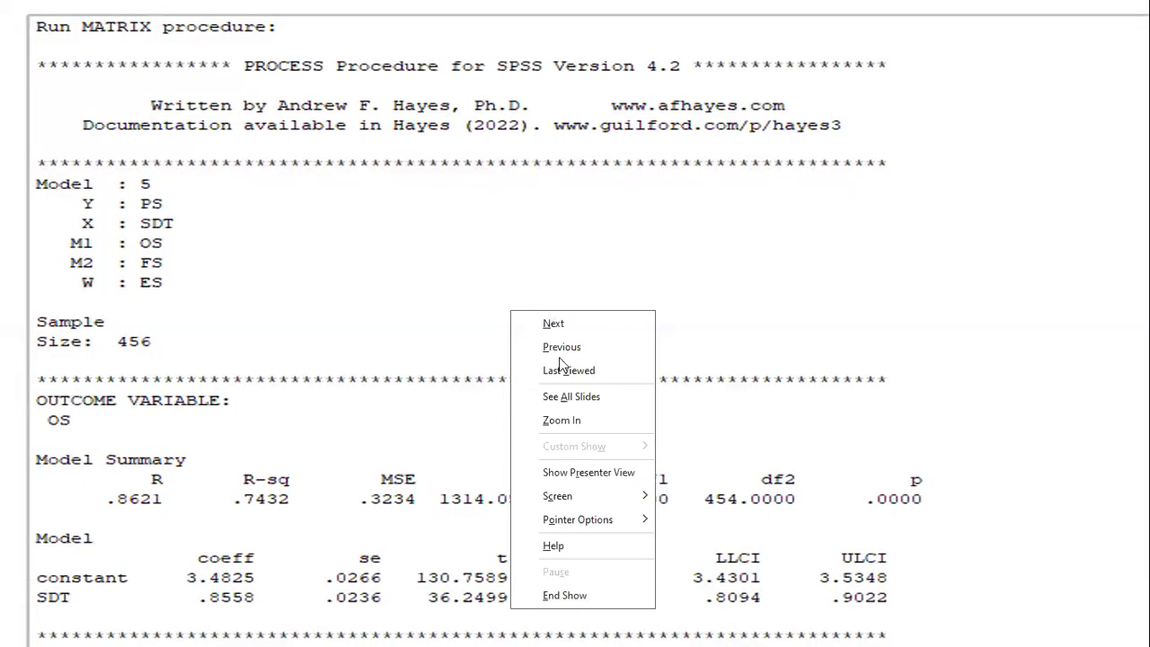
click(565, 595)
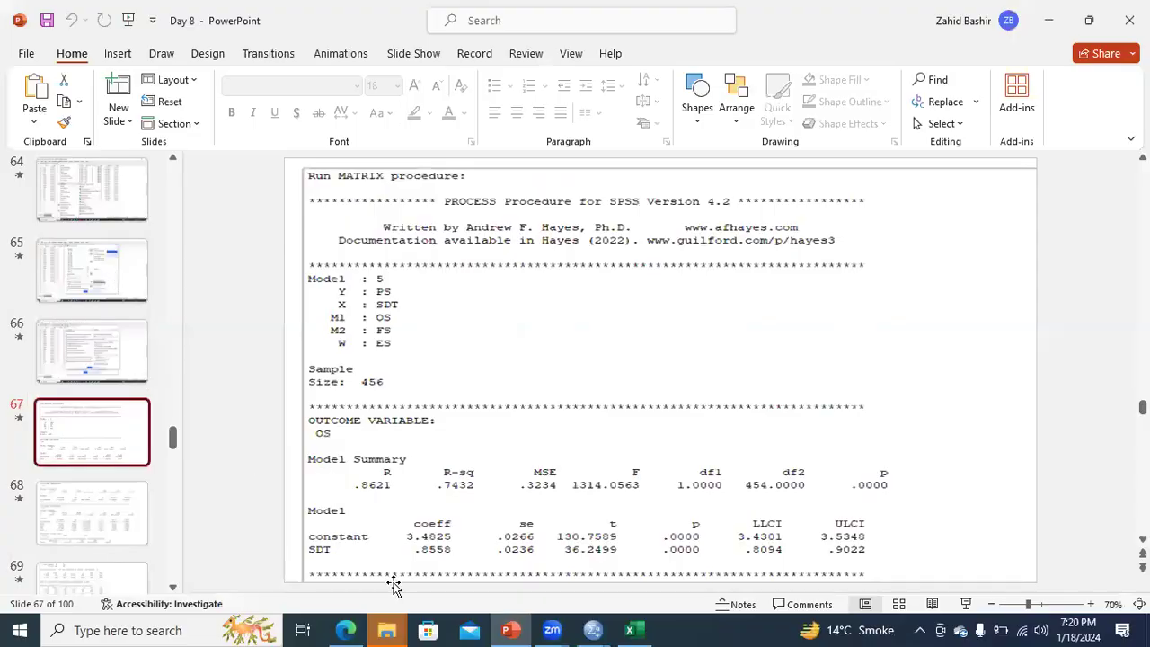
Check the PROCESS variable setup in SPSS and display slide 63, "Example Final Dataset (Model 5)", in PowerPoint
scroll(600, 627, up, 3)
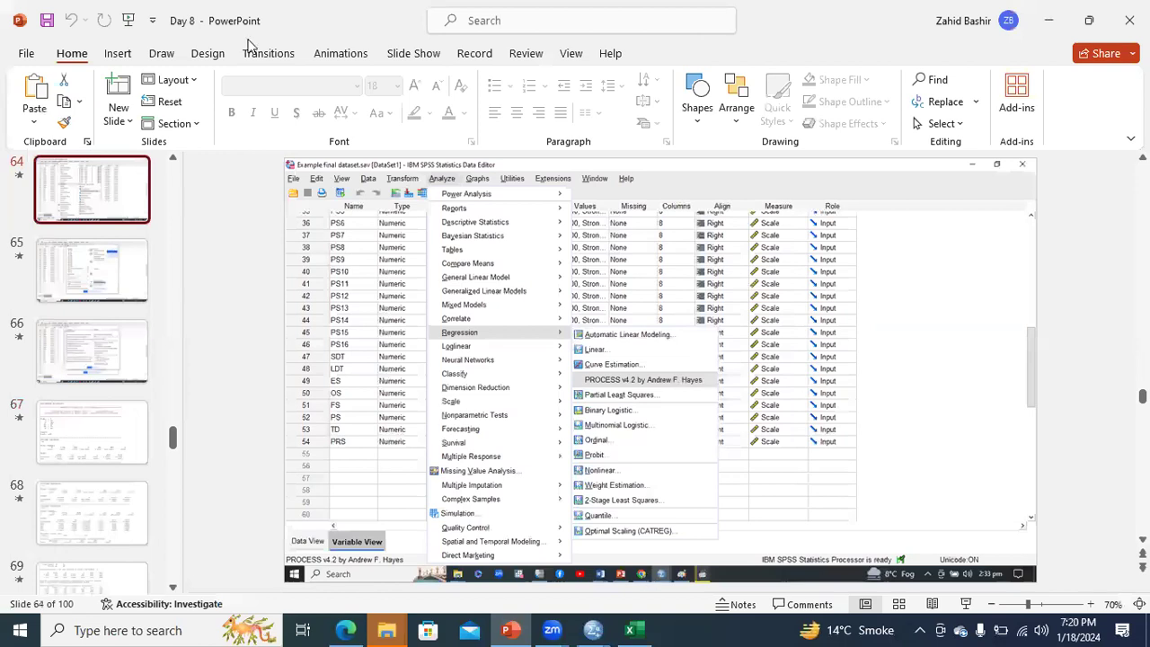
key(alt+Tab)
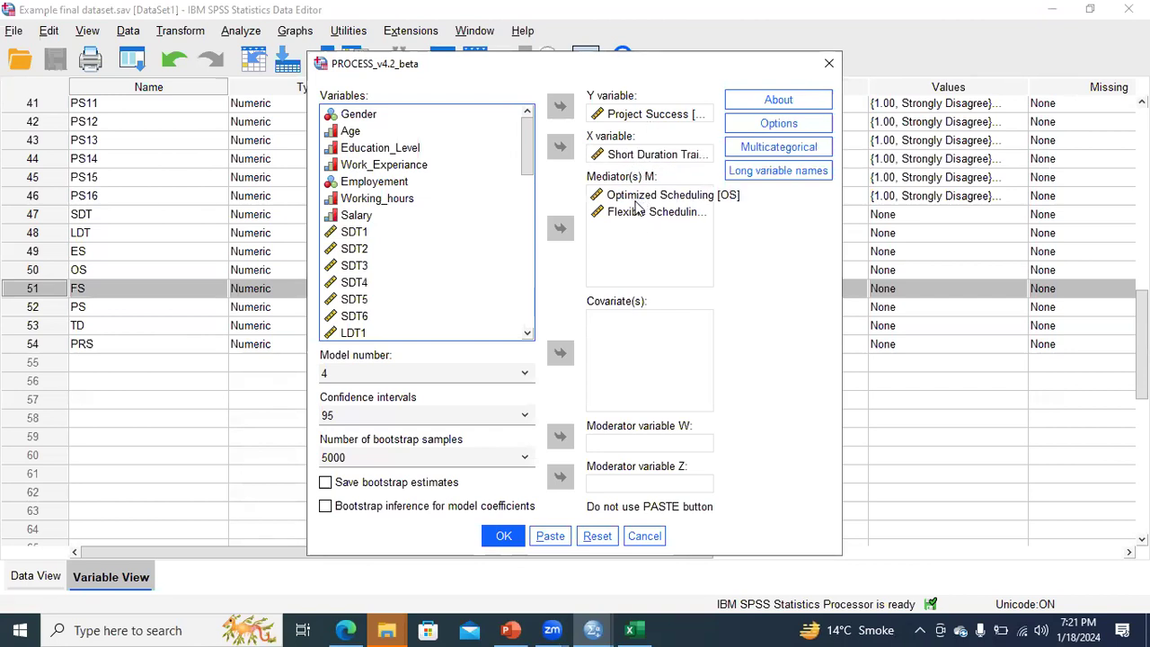
click(520, 629)
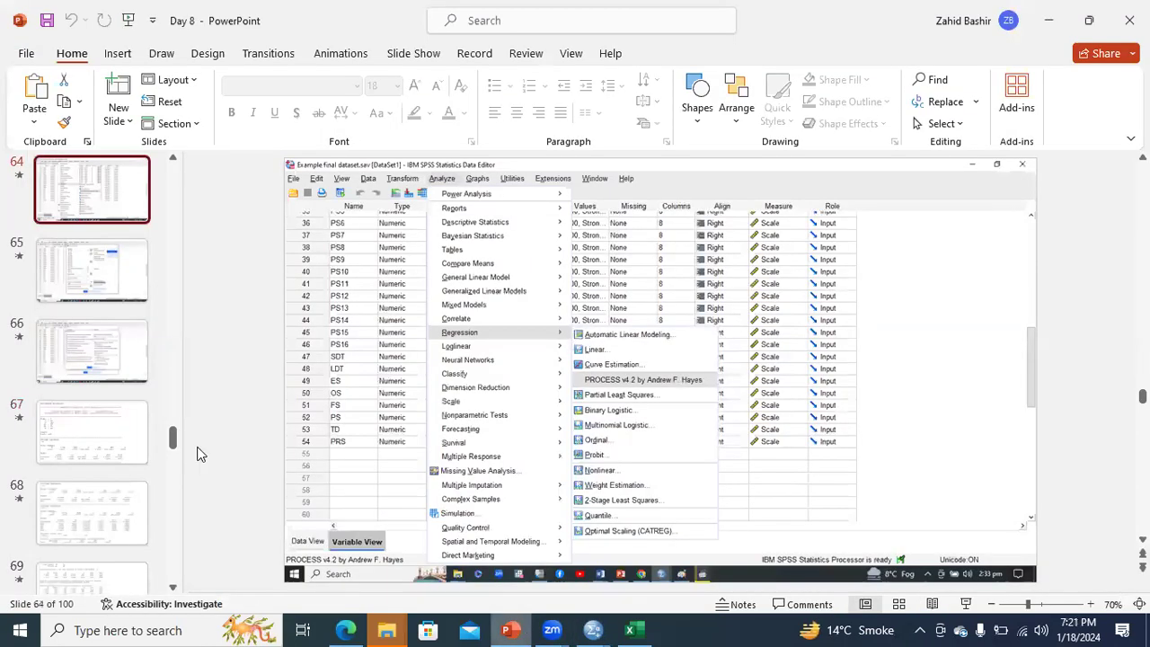
scroll(101, 421, up, 3)
click(99, 414)
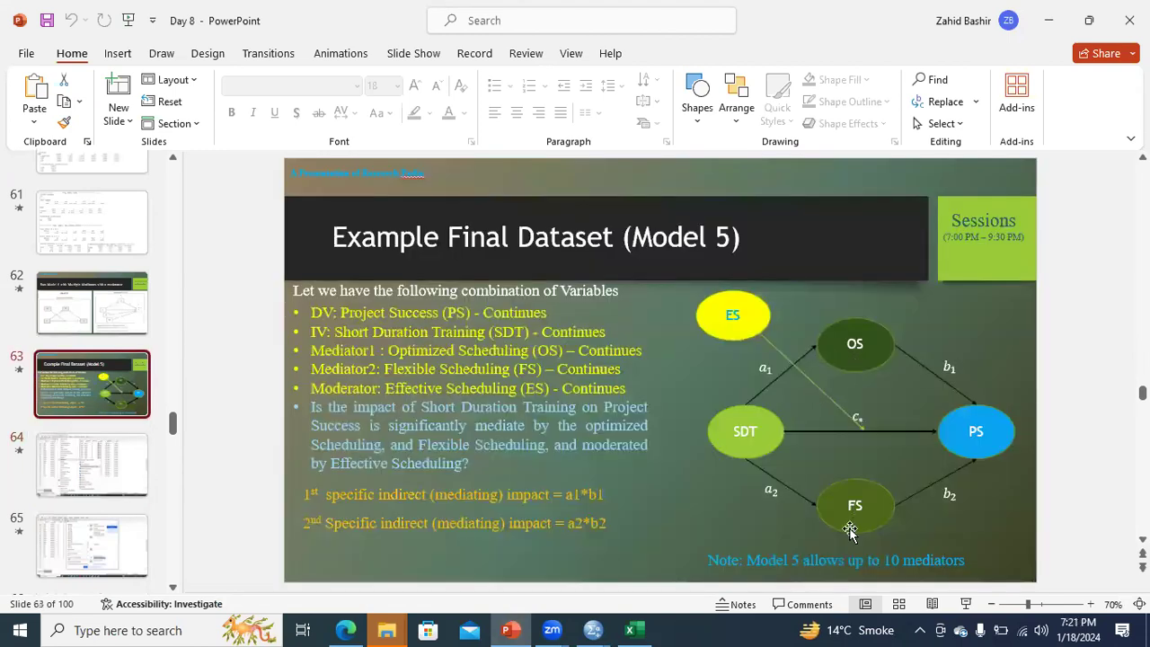
Switch to SPSS, assign Effective Scheduling [ES] as moderator variable W, and set the PROCESS model number to 5
click(593, 629)
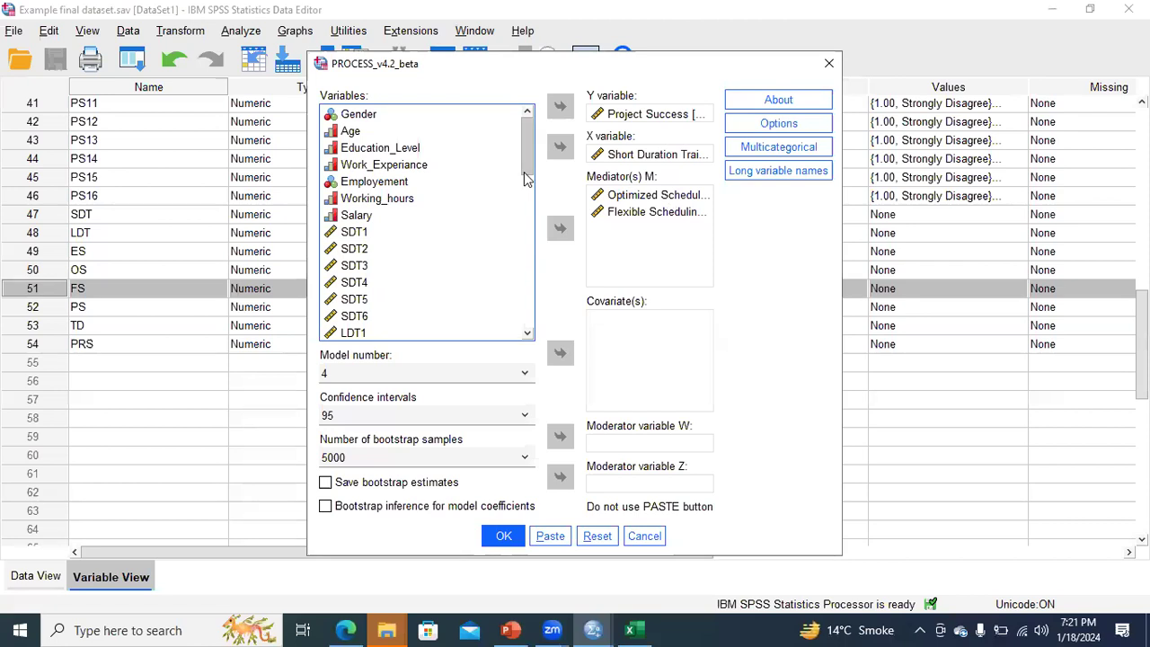
scroll(526, 189, down, 3)
scroll(527, 316, down, 8)
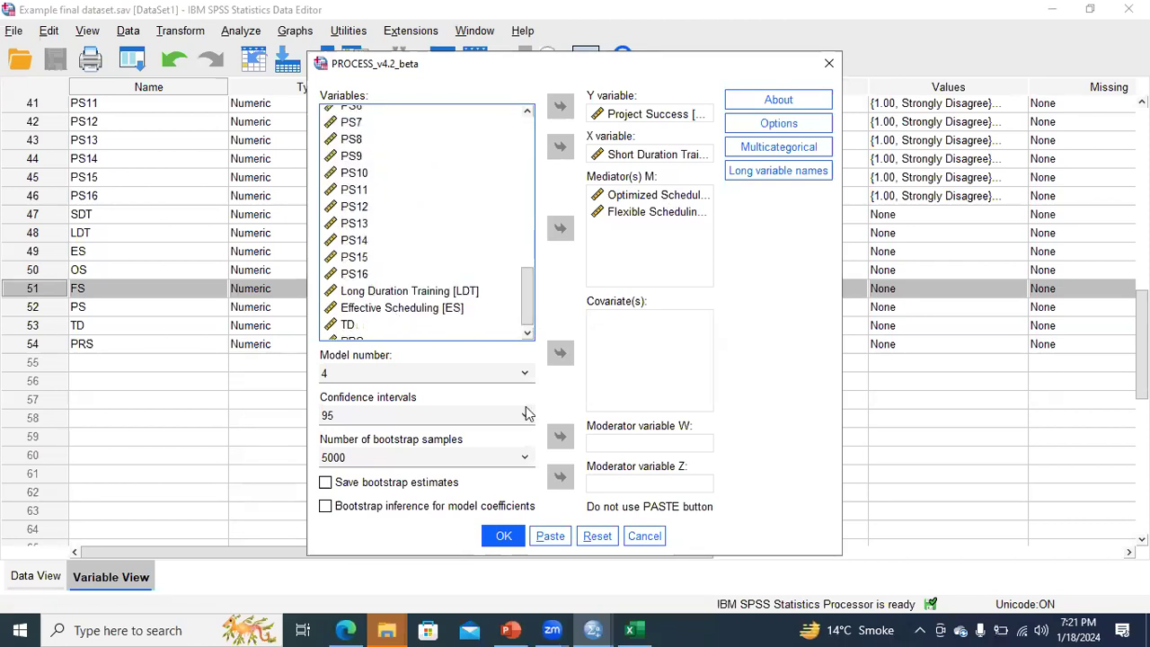
click(402, 307)
click(560, 436)
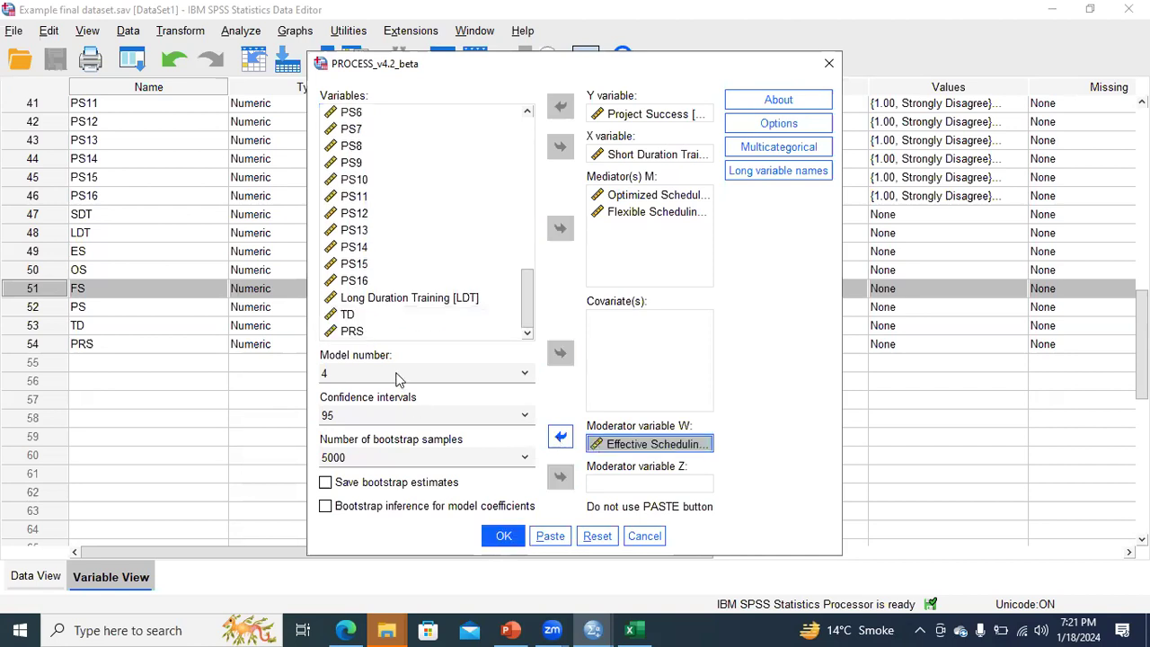
click(400, 374)
click(389, 408)
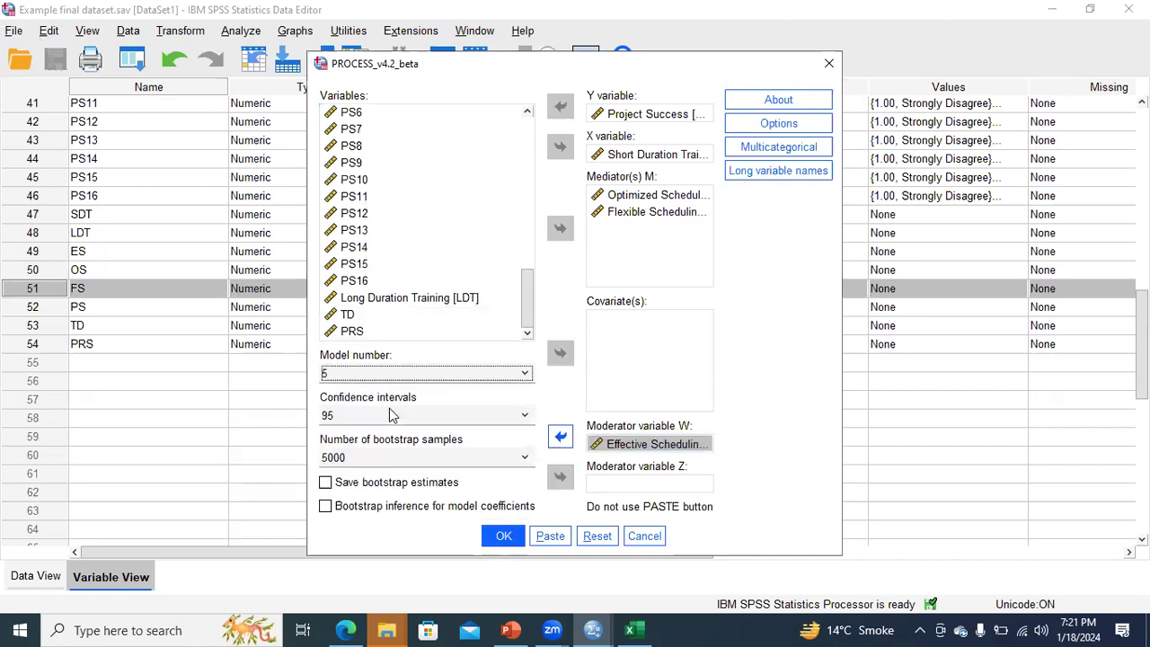
Set PROCESS options: no standardized effects, code for visualizing interactions, mean-center only continuous variables that define products, conditioning at -1SD, Mean, +1SD, Johnson-Neyman output
click(768, 126)
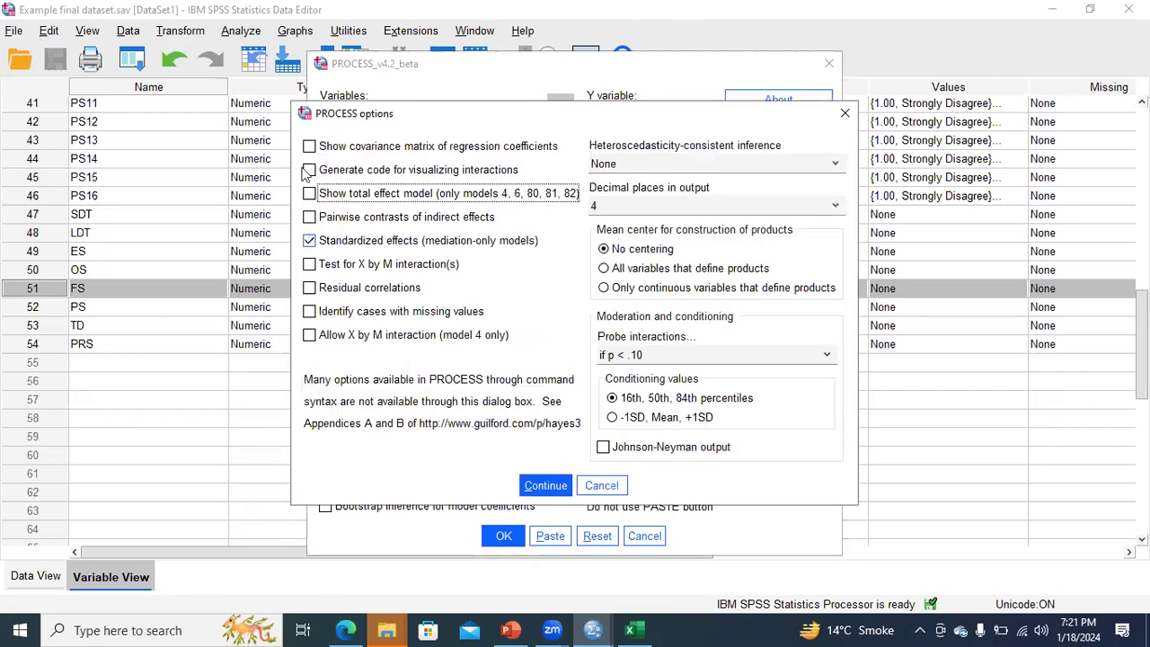
click(396, 180)
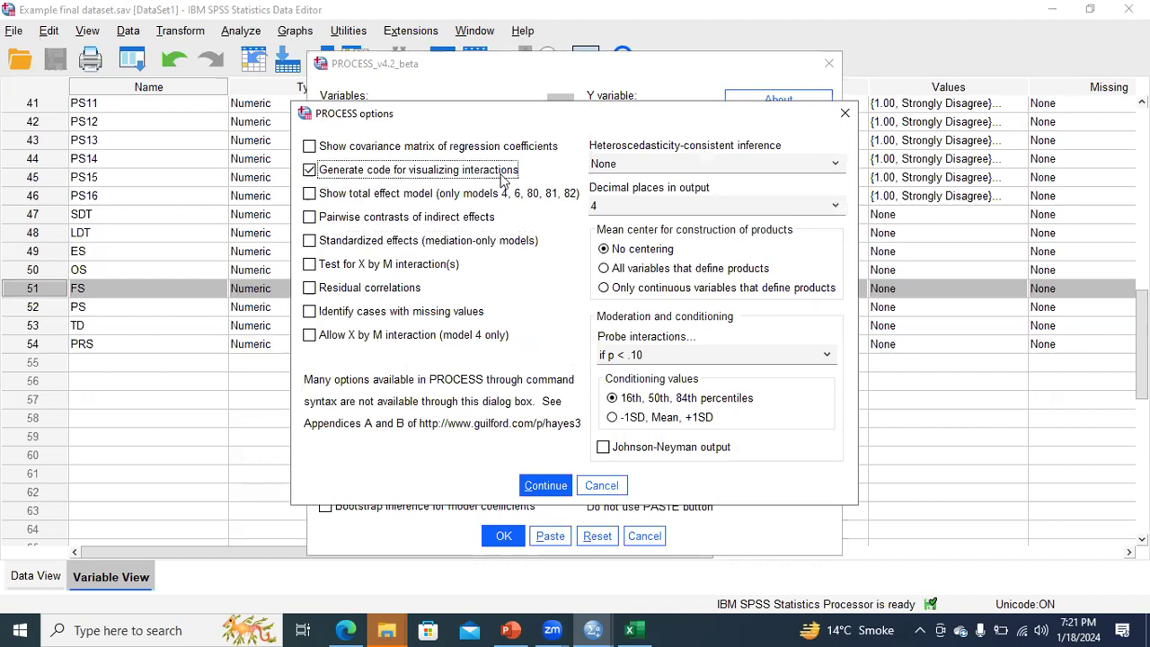
click(605, 290)
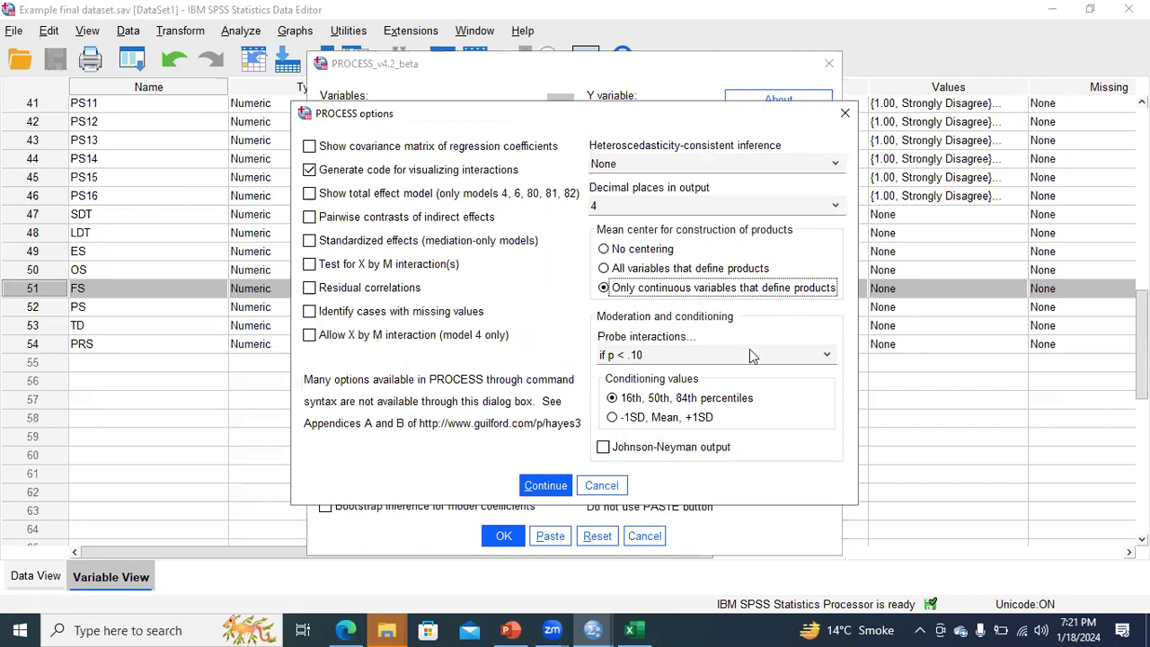
click(619, 420)
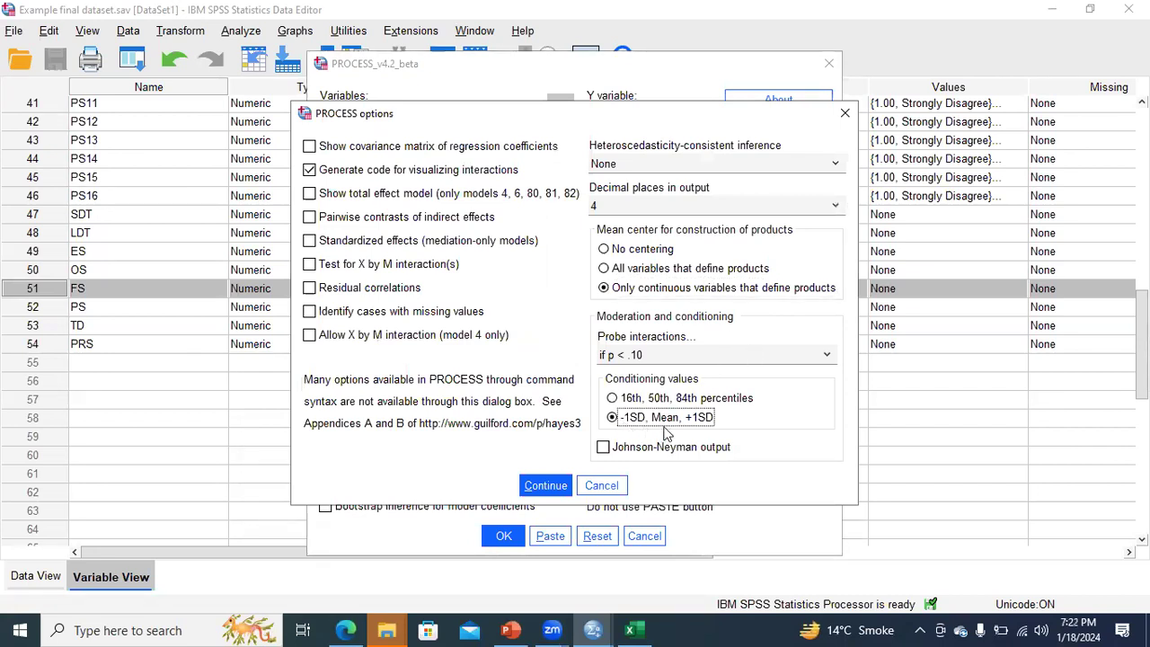
click(604, 448)
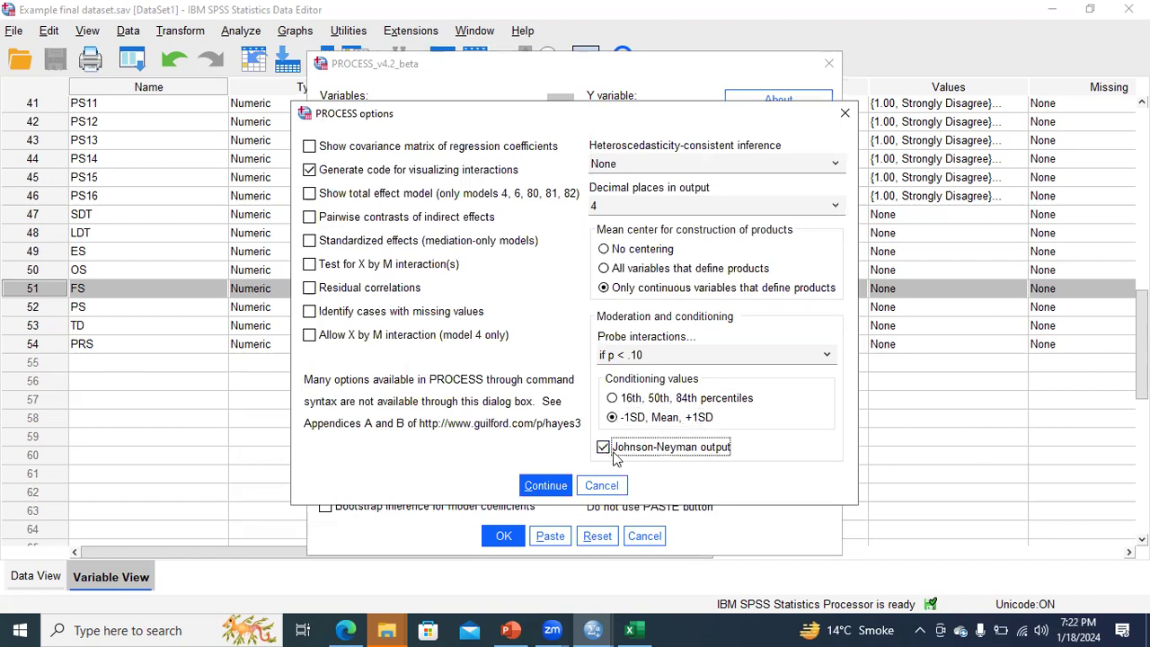
click(547, 485)
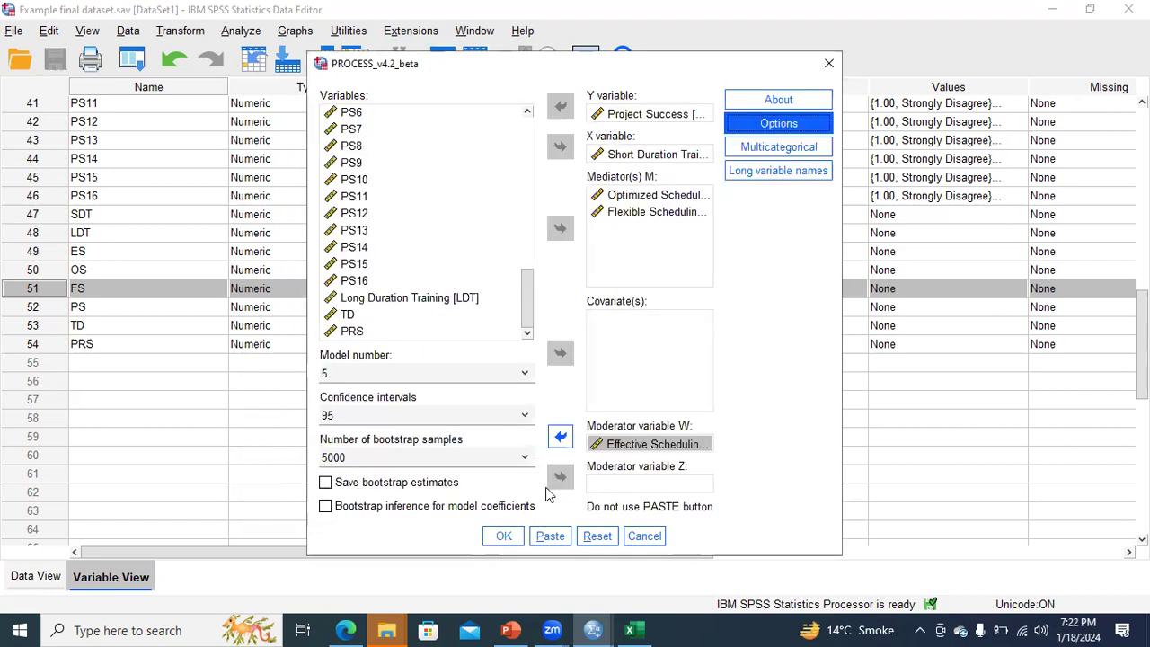
Run the PROCESS analysis and examine the Model 5 variable list and the results for outcomes OS and FS
click(507, 537)
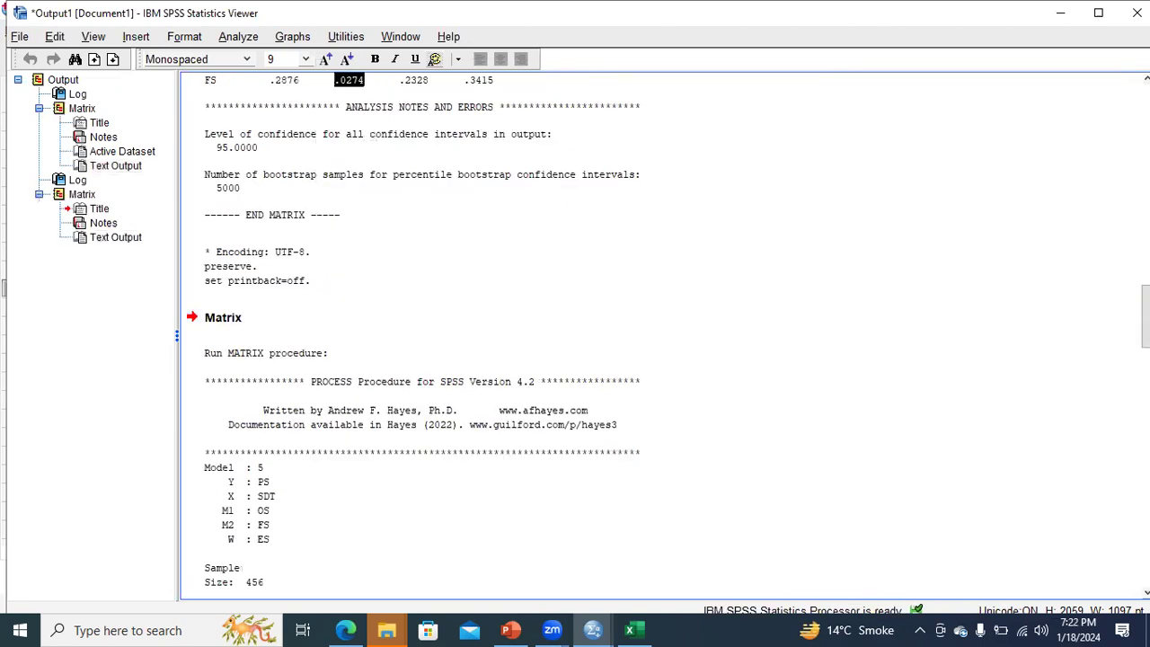
drag(1145, 316, 1145, 345)
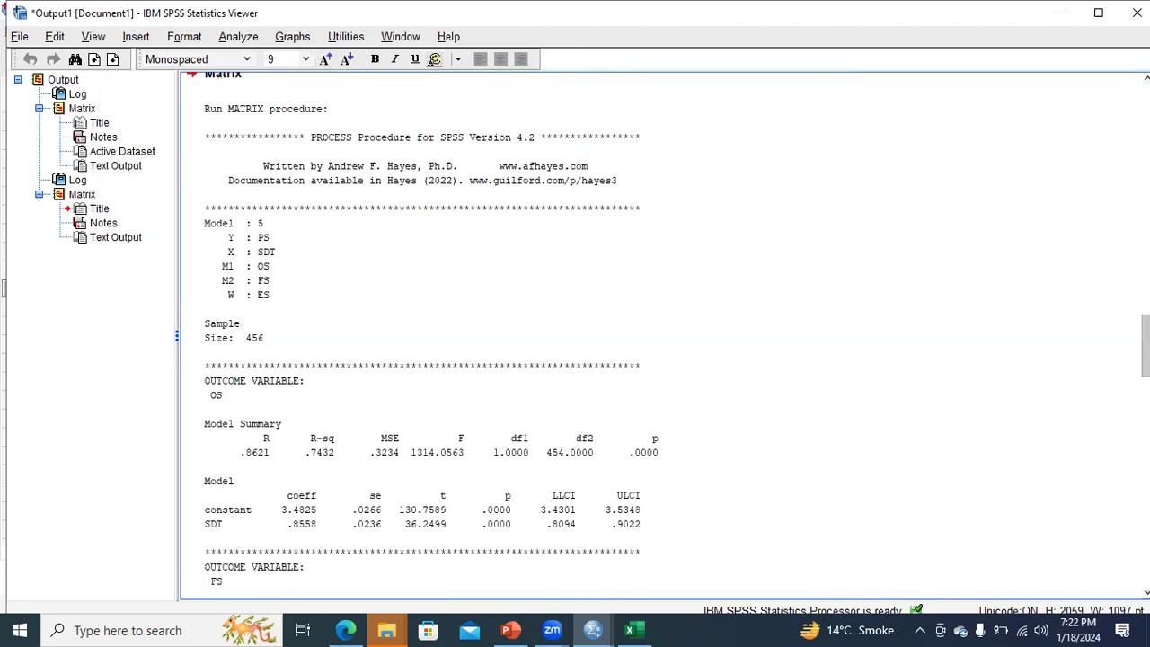
click(271, 254)
scroll(521, 290, down, 4)
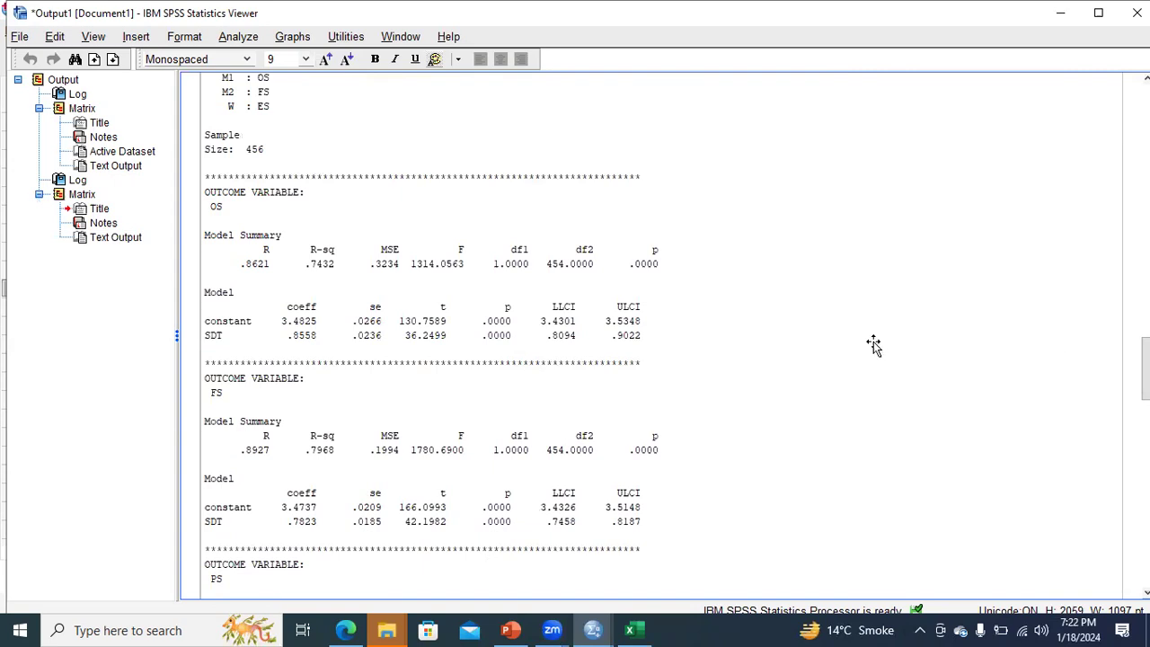
Compare the output with the Model 5 diagram in PowerPoint, and read the PS, conditional effects and plot data sections in SPSS
key(alt+Tab)
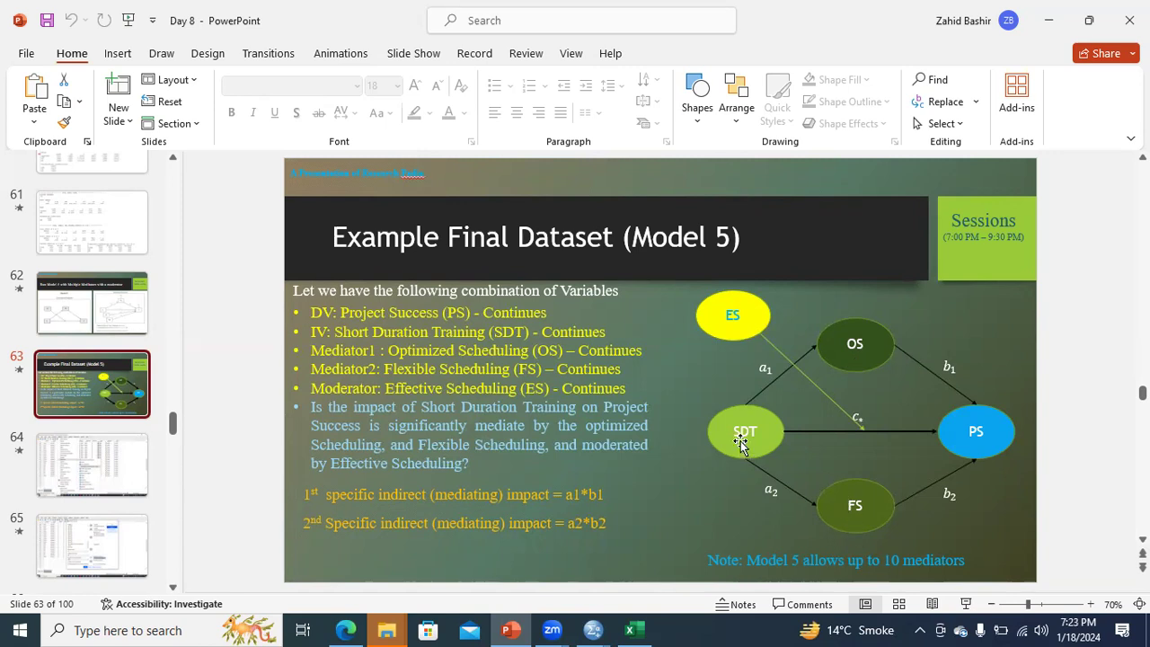
click(593, 629)
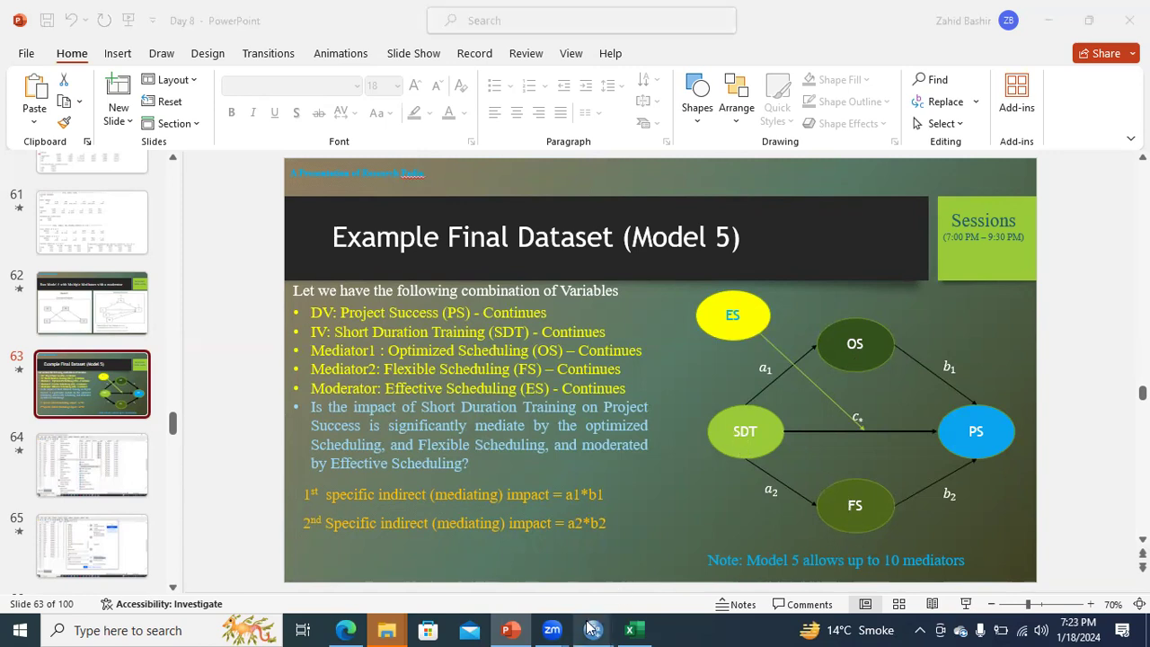
click(536, 590)
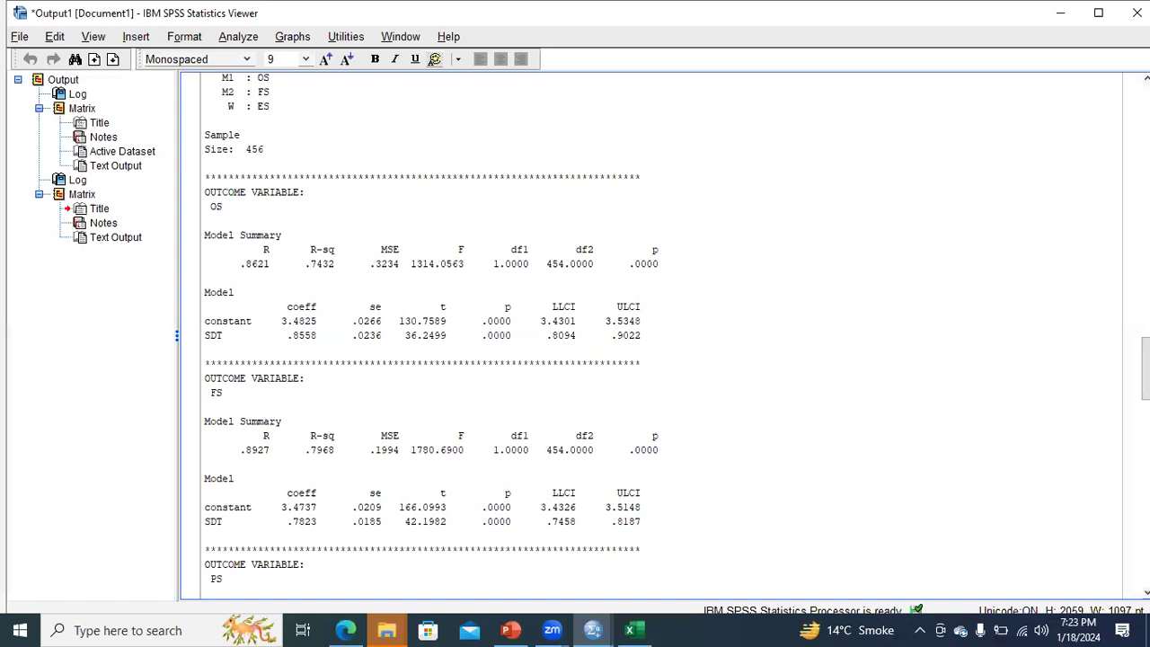
scroll(651, 337, down, 10)
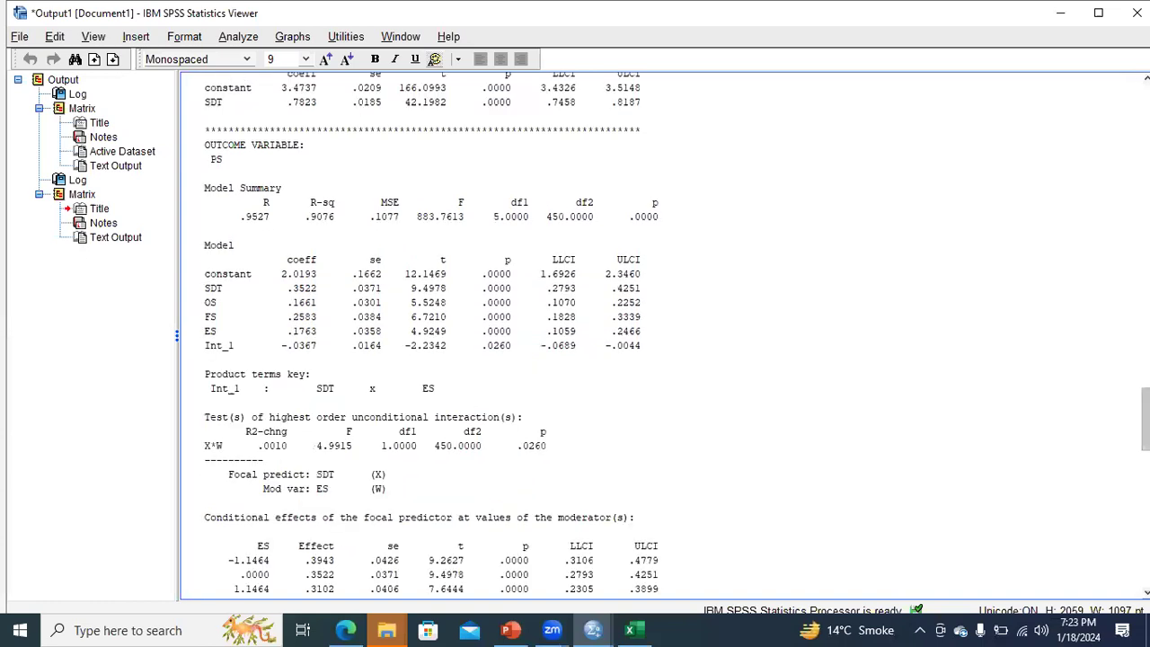
scroll(651, 337, down, 12)
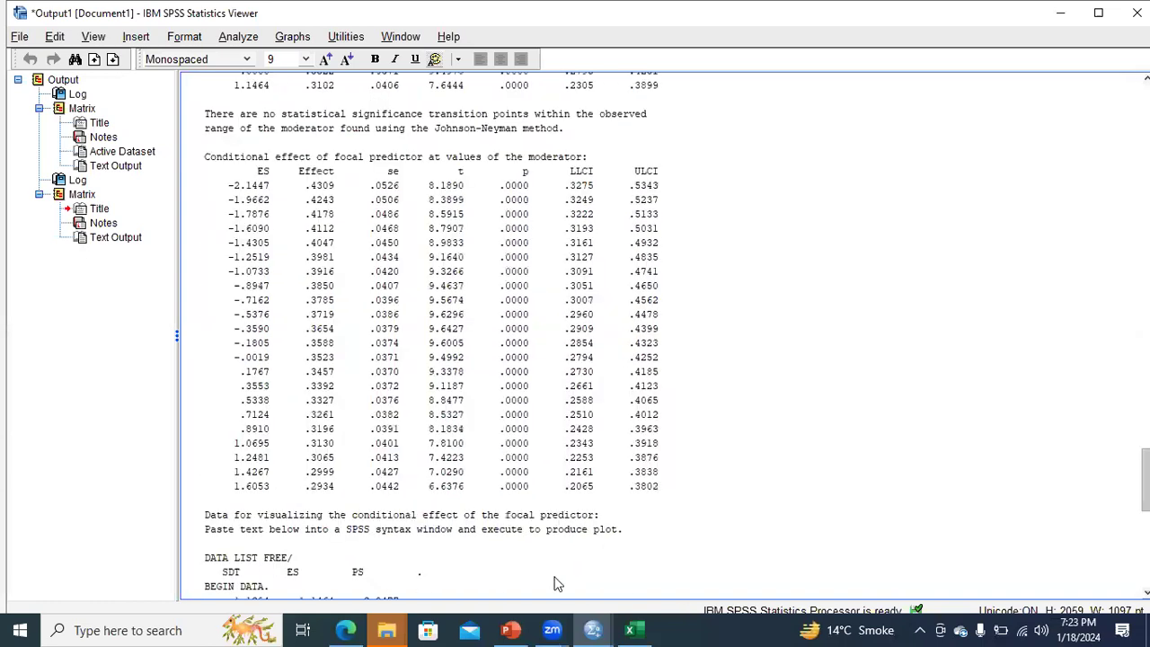
scroll(501, 500, down, 5)
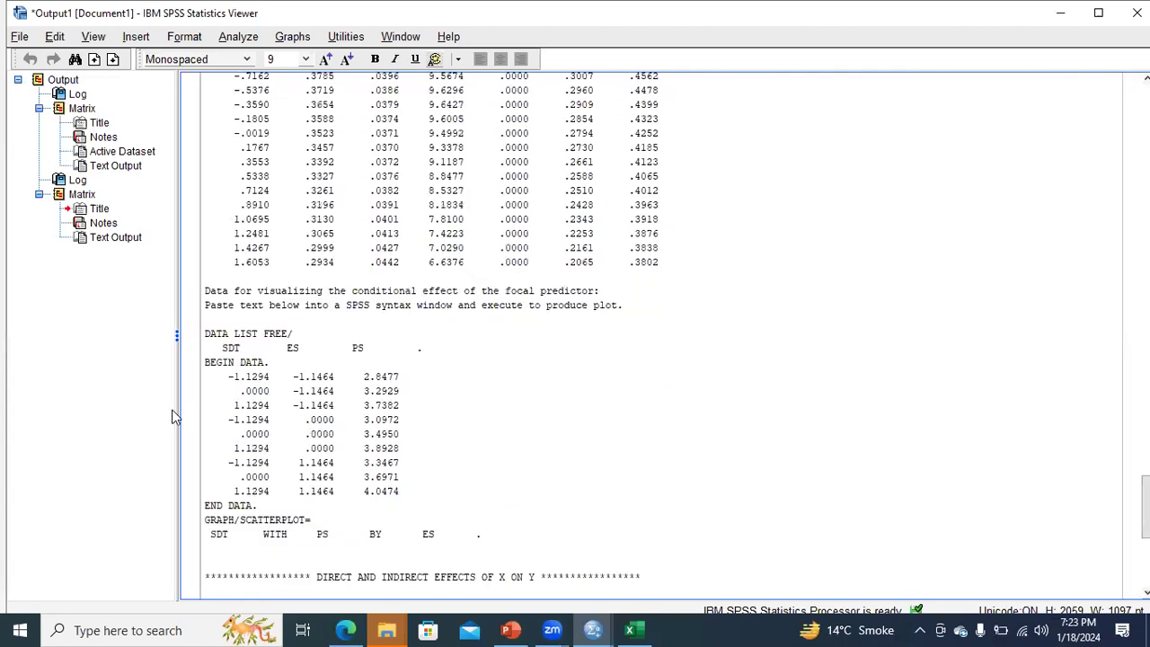
Switch to PowerPoint and present slide 67 with the Model 5 output using the laser pointer, checking the preceding options slide
key(alt+Tab)
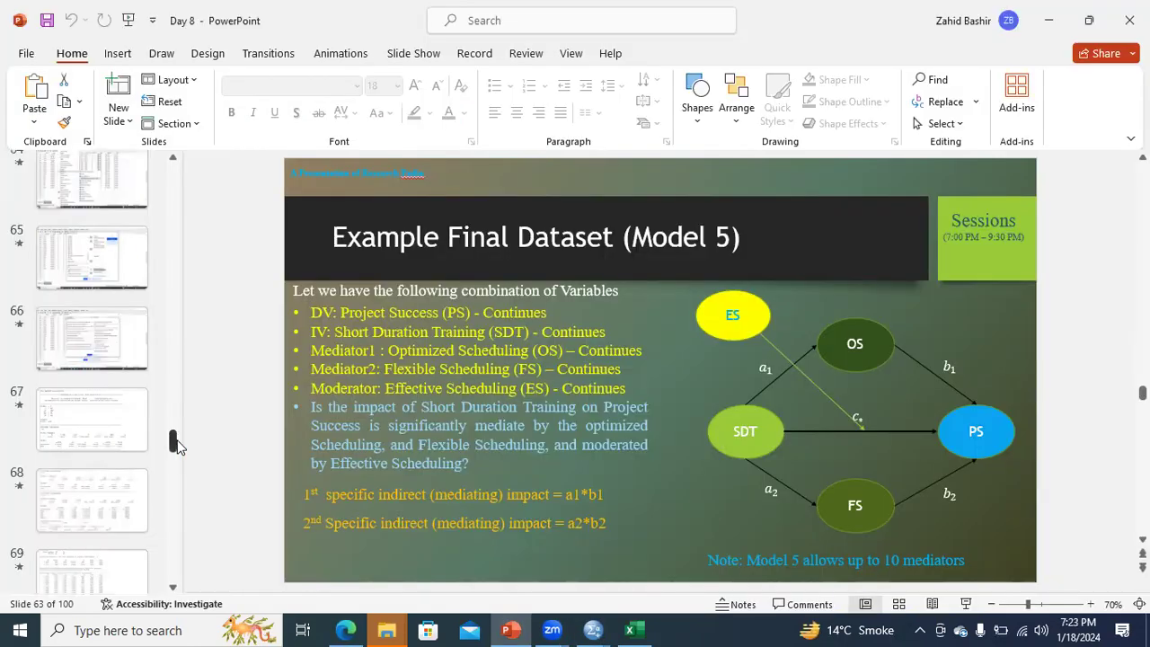
scroll(111, 363, down, 1)
click(113, 360)
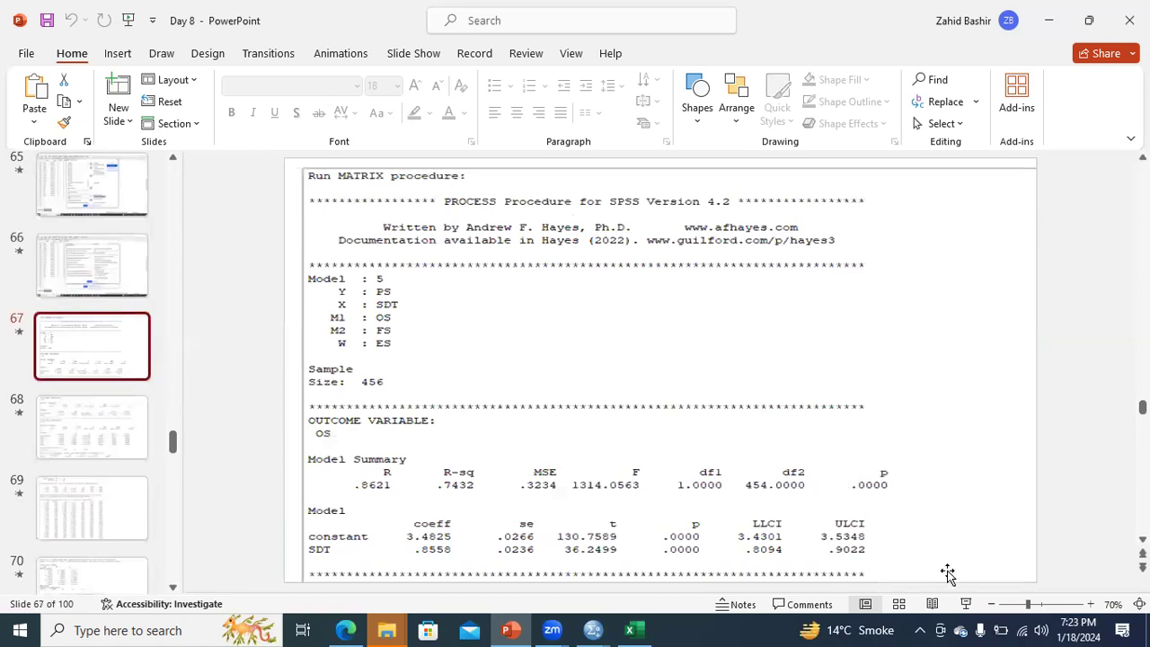
click(965, 604)
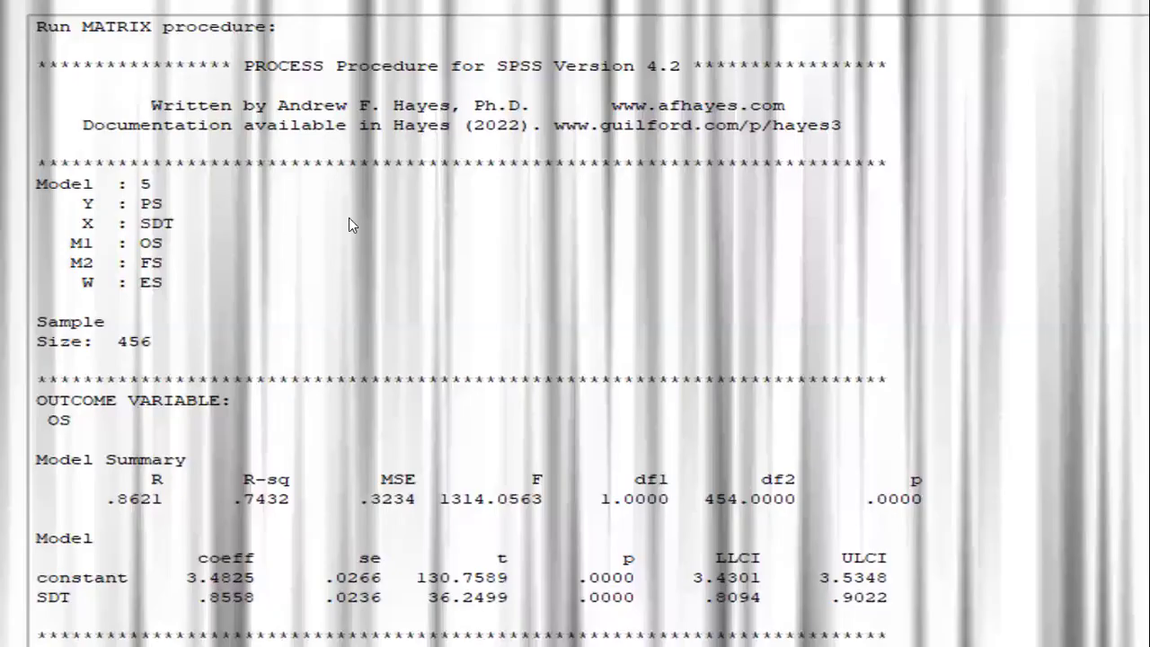
key(Left)
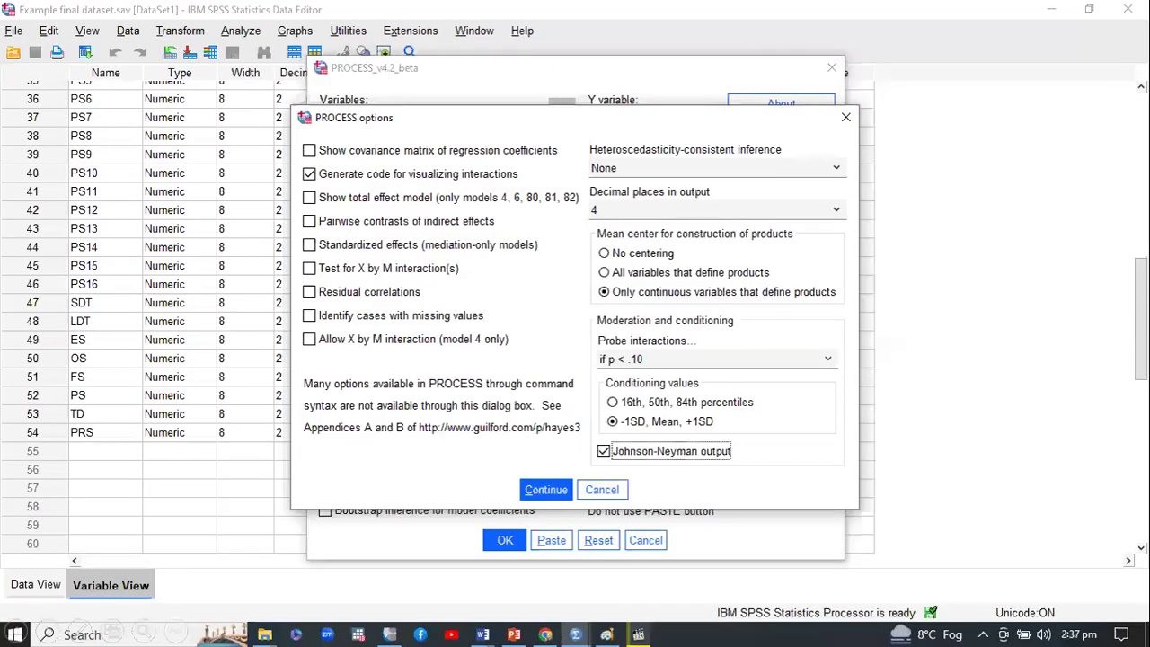
key(Right)
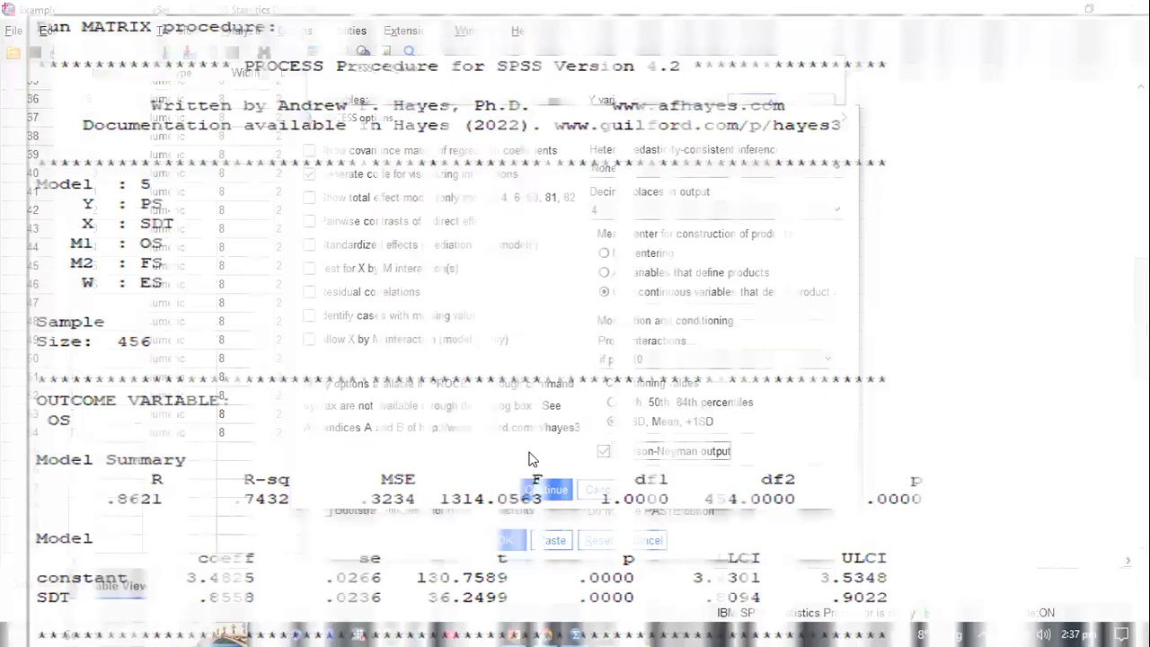
key(ctrl+l)
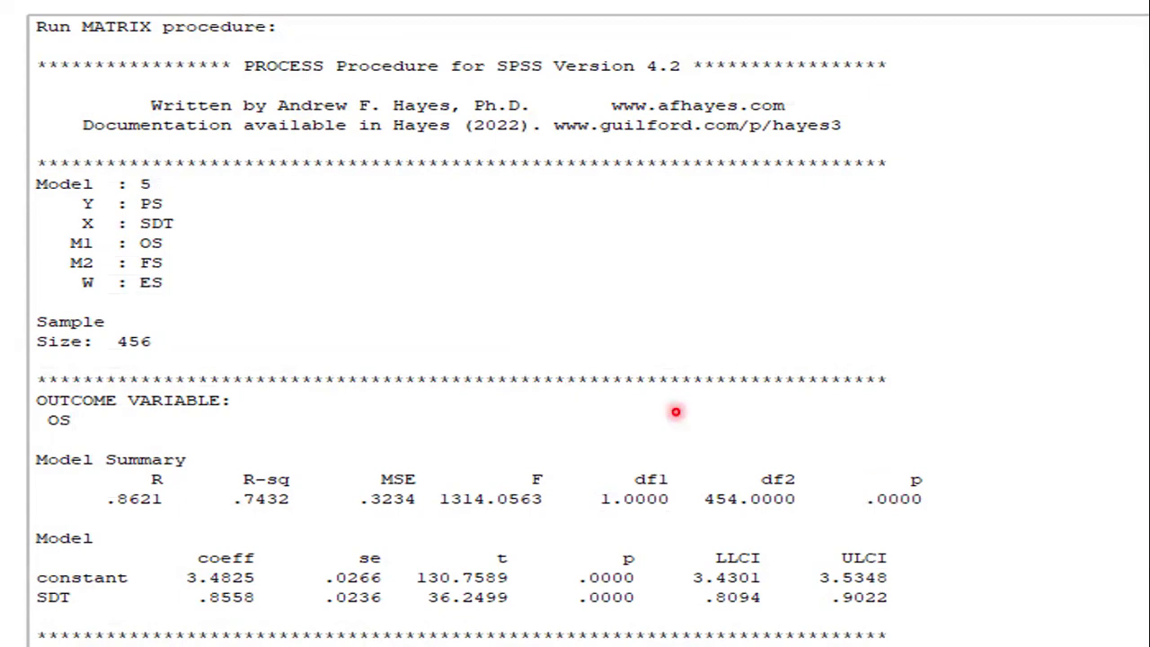
Restart the slide show from slide 63 with the Model 5 diagram and turn on the laser pointer
right_click(676, 411)
click(715, 401)
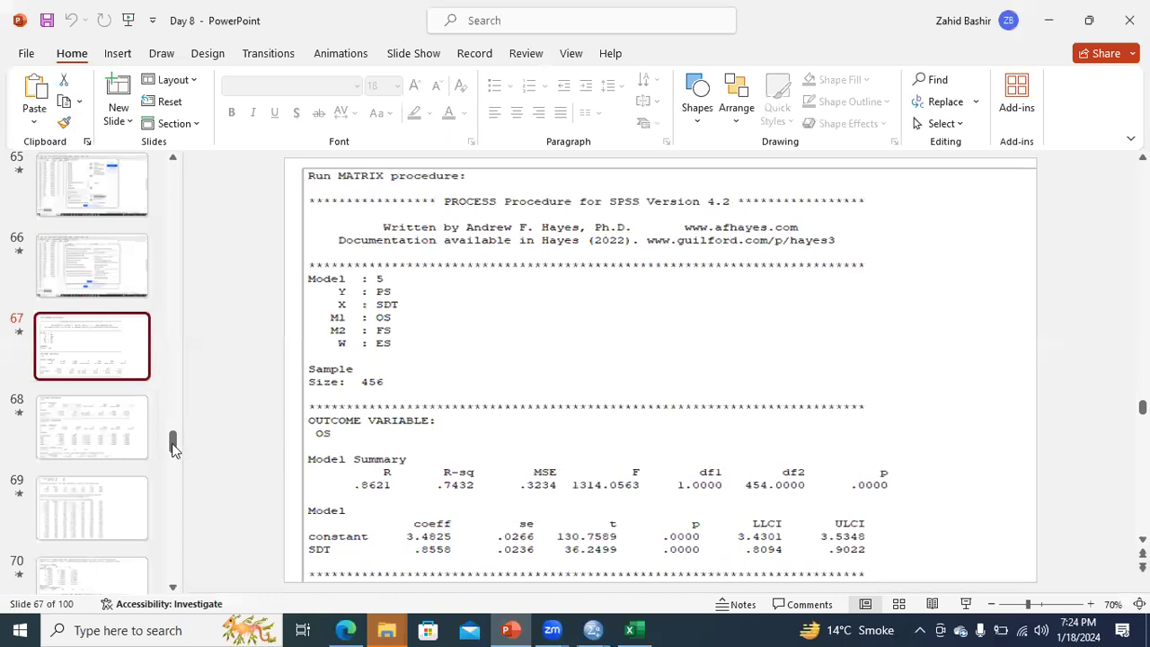
scroll(108, 341, up, 3)
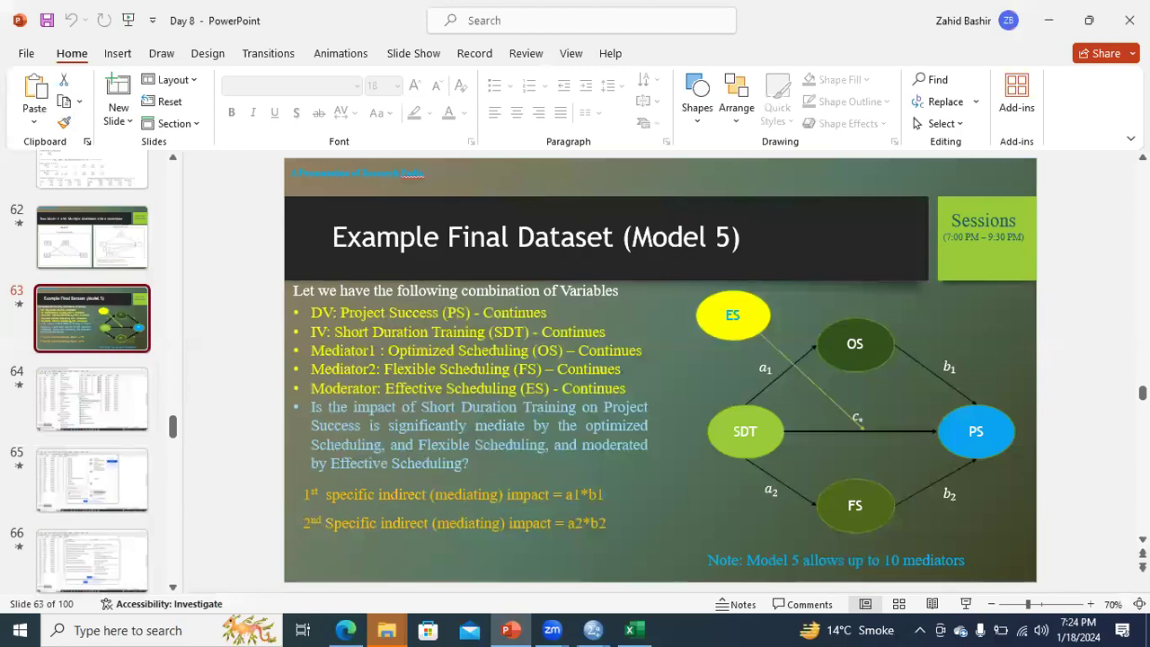
key(shift+F5)
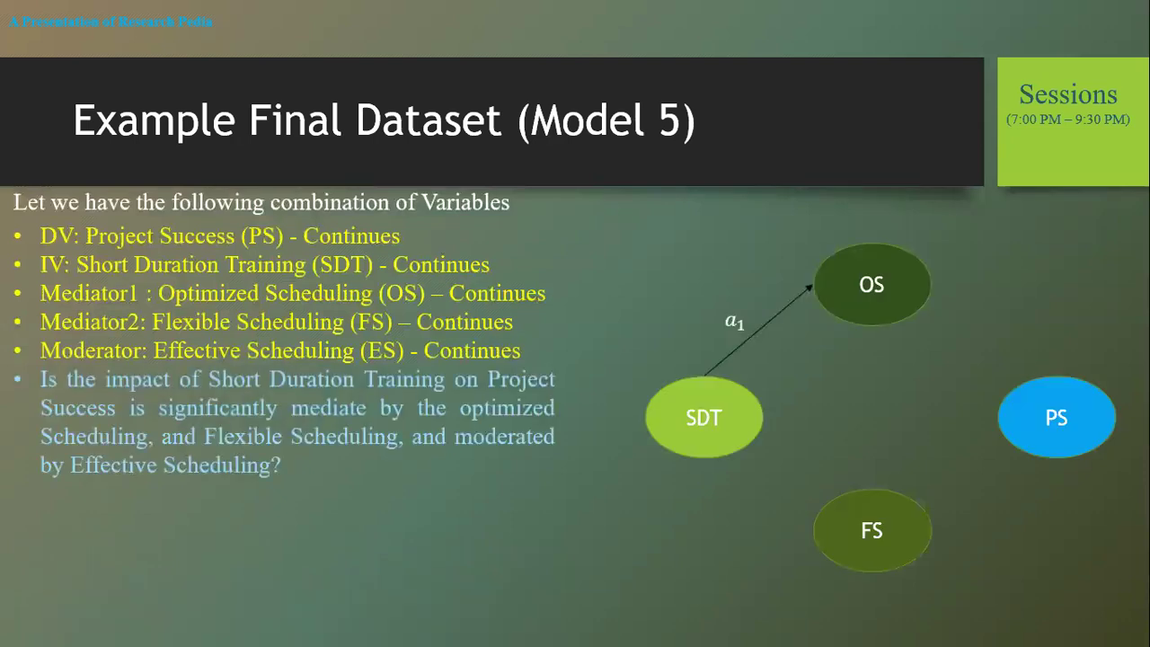
right_click(803, 345)
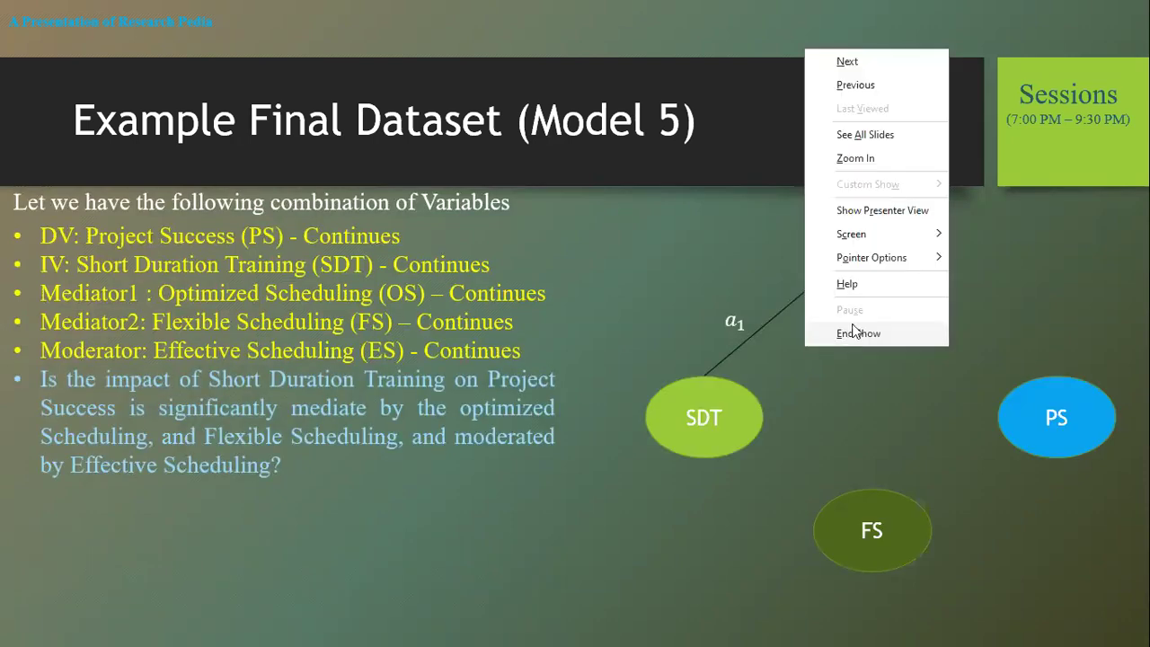
mouse_move(885, 266)
click(975, 260)
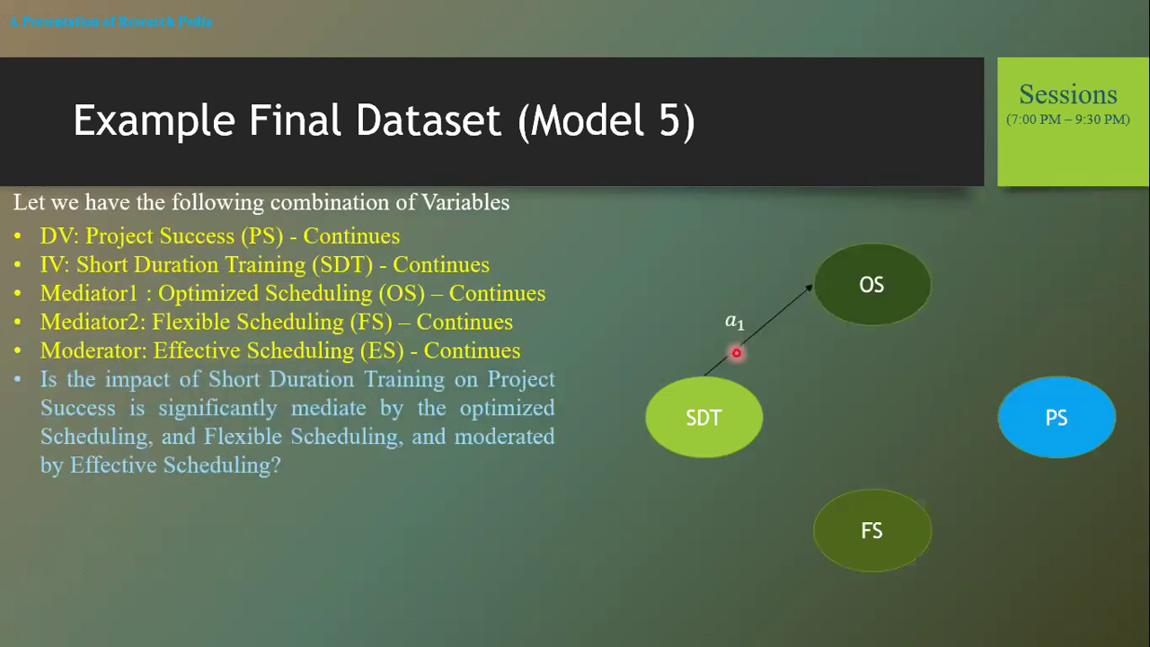
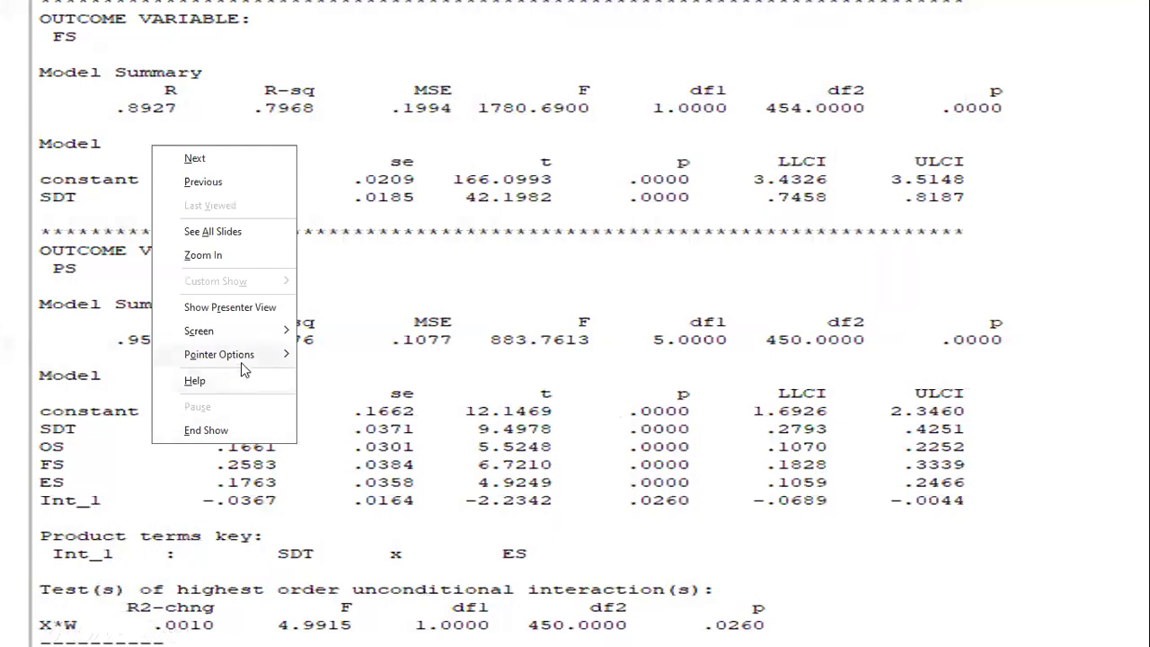
Present the Model 5 output slides through slide 70 with the laser pointer and end the slide show
click(359, 357)
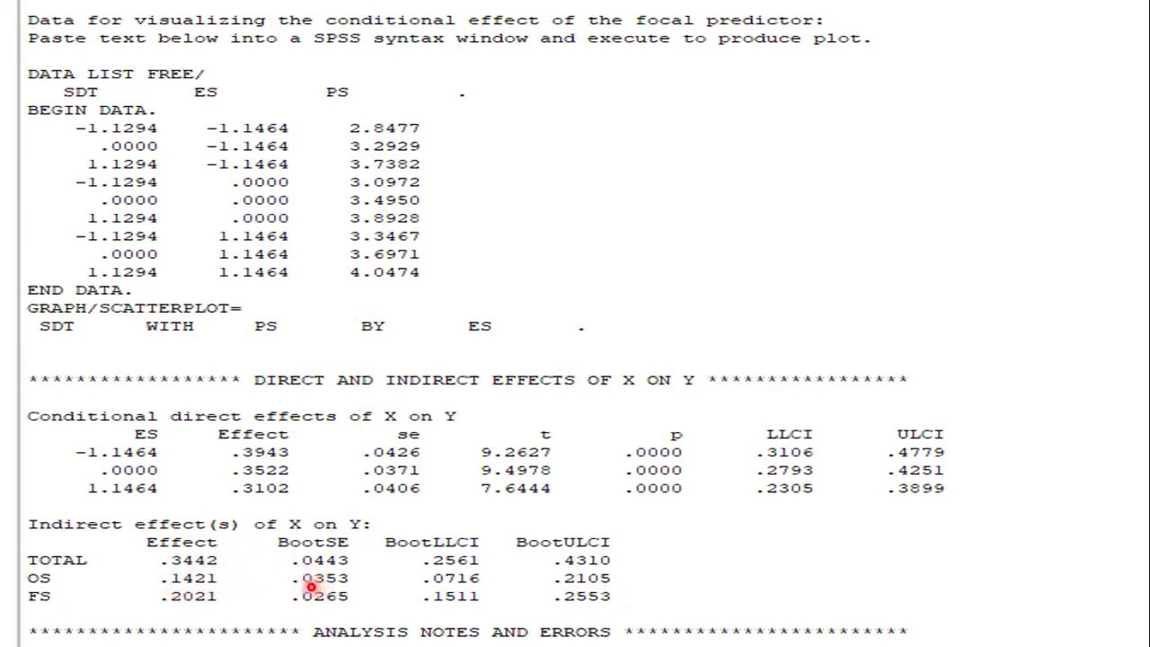
right_click(317, 454)
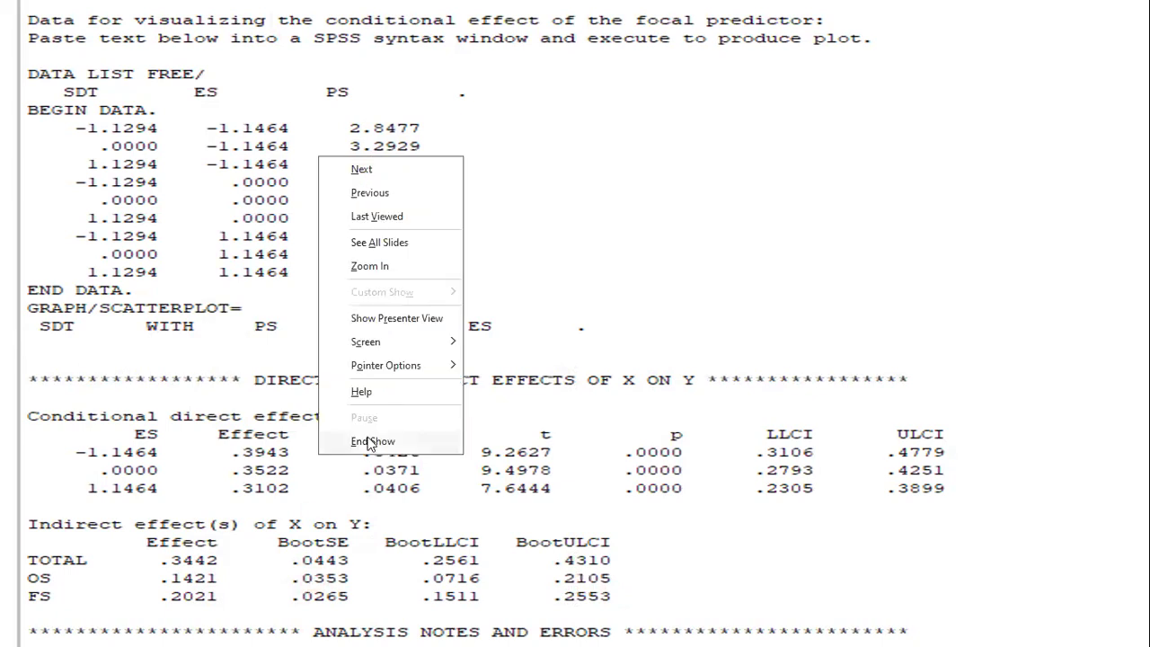
click(321, 514)
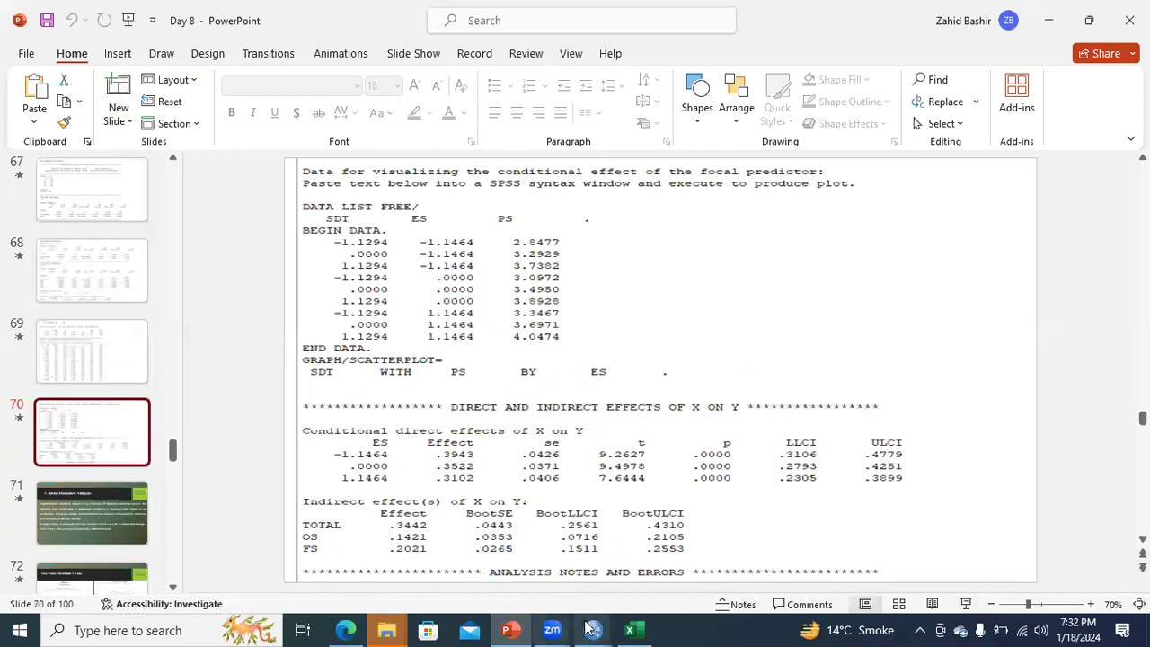
Copy the OS indirect effect .1421 from the SPSS output and paste it into cell A1 of Sheet2 in Excel
mouse_move(591, 629)
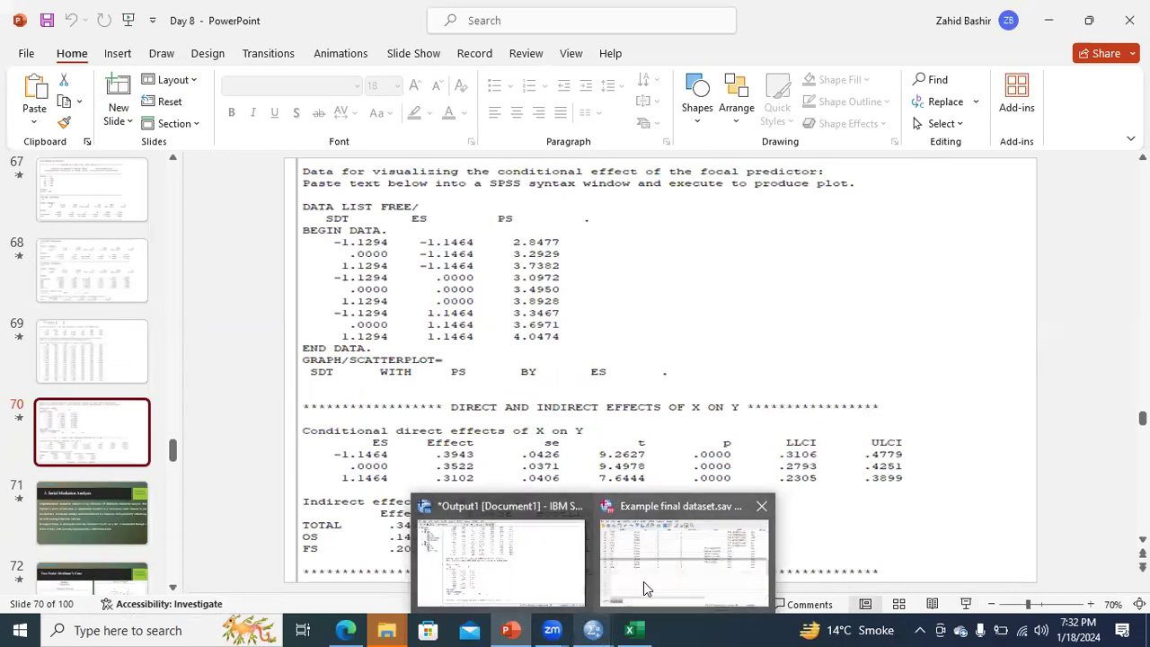
click(635, 628)
click(530, 557)
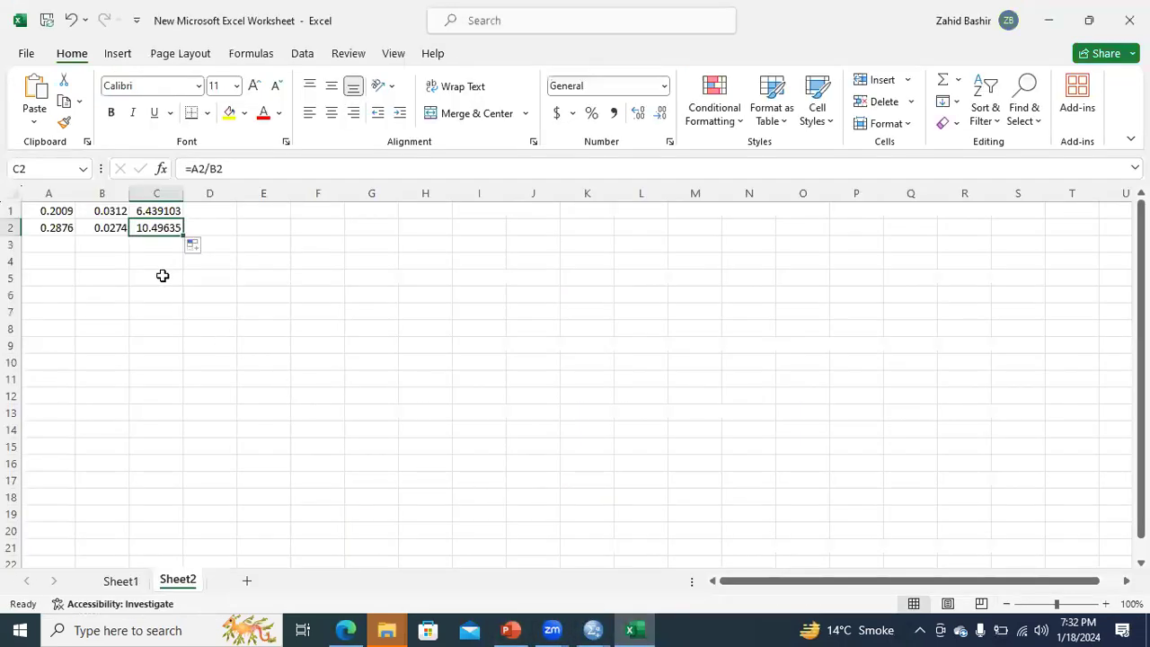
mouse_move(591, 629)
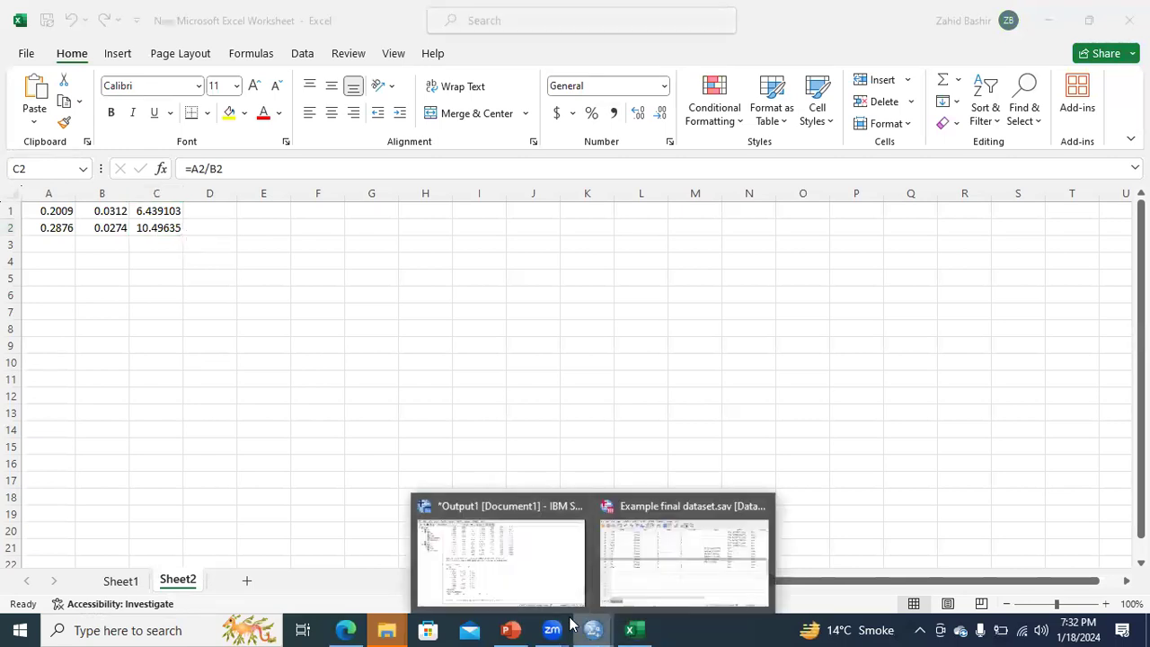
click(559, 580)
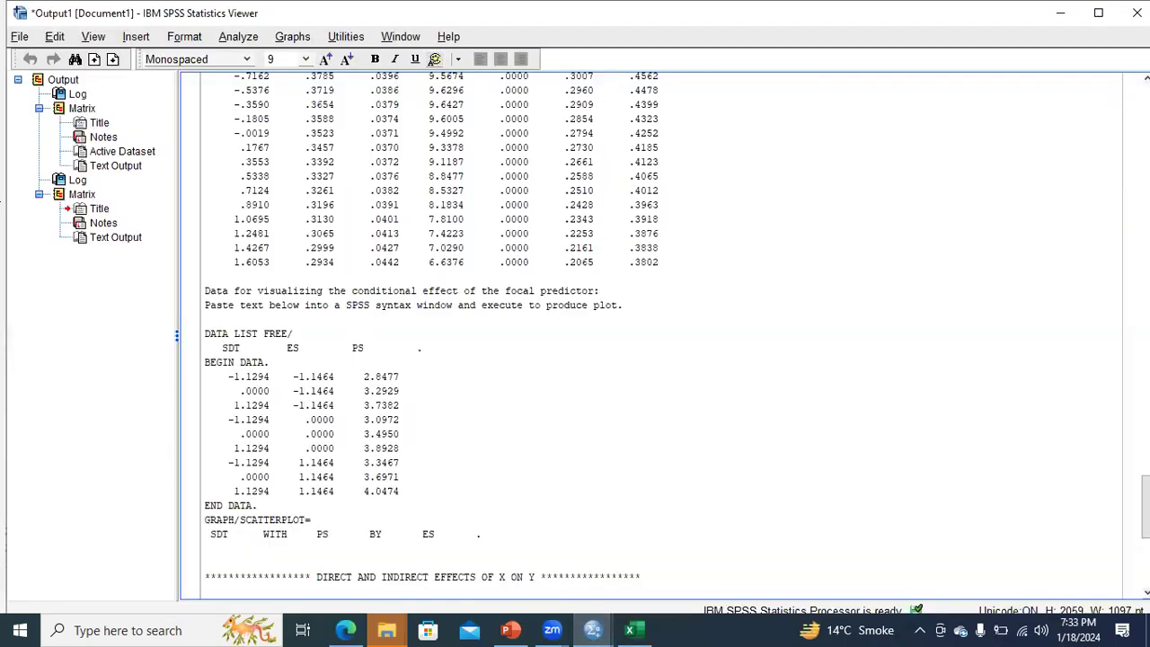
scroll(603, 491, down, 7)
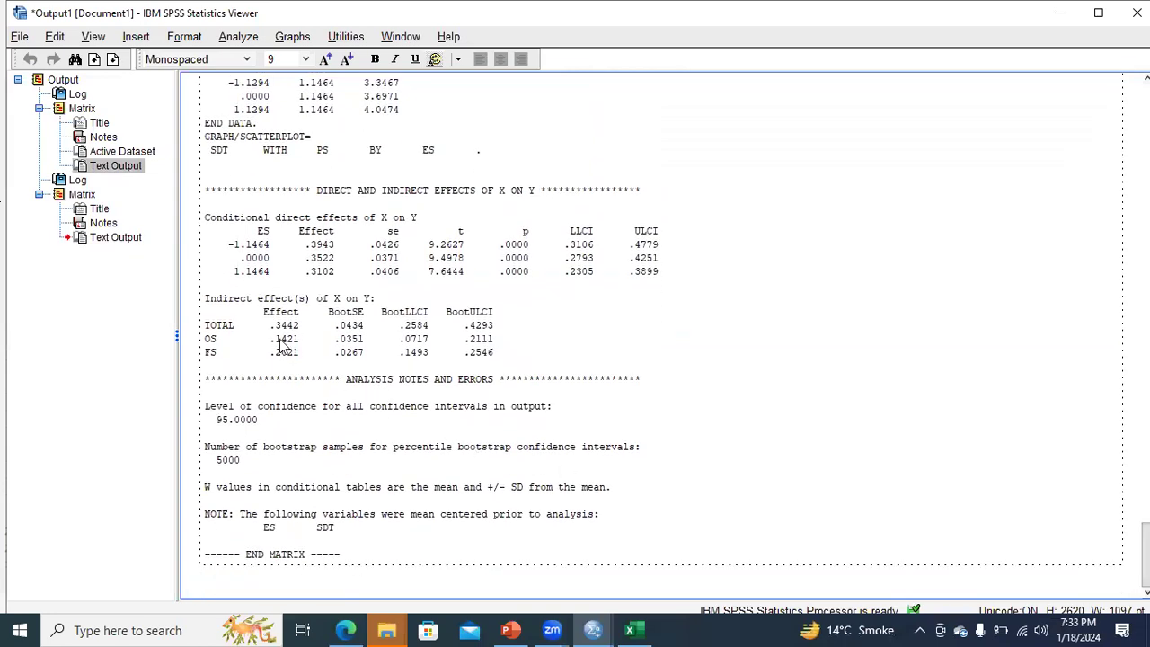
right_click(281, 347)
click(266, 364)
drag(276, 342, 303, 348)
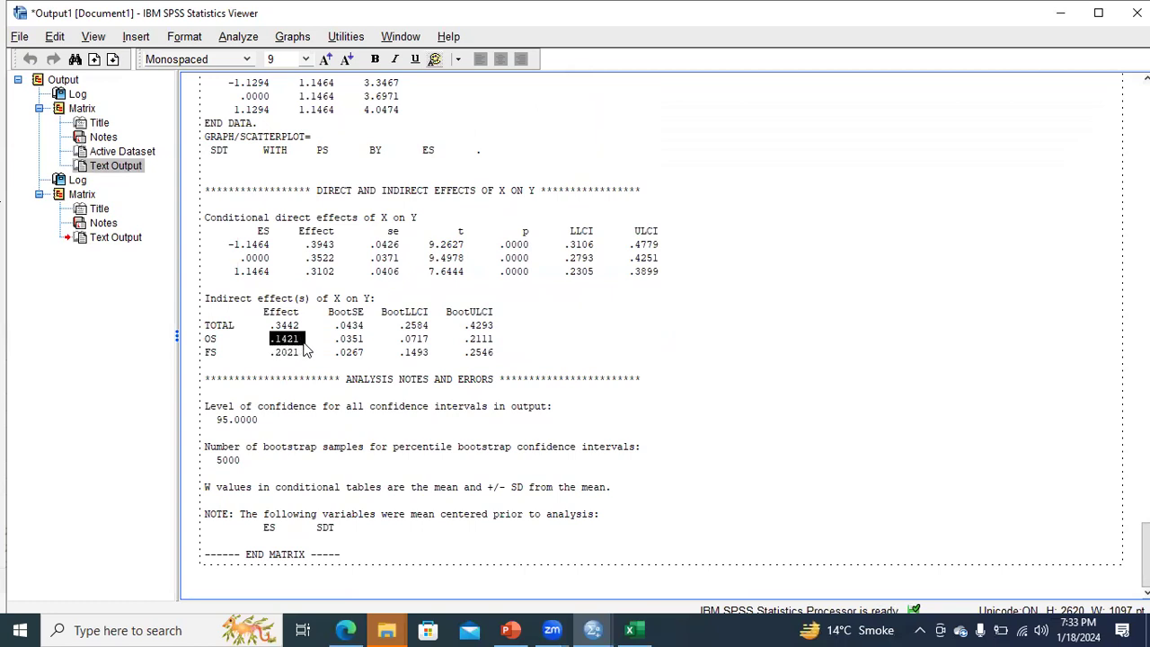
click(630, 630)
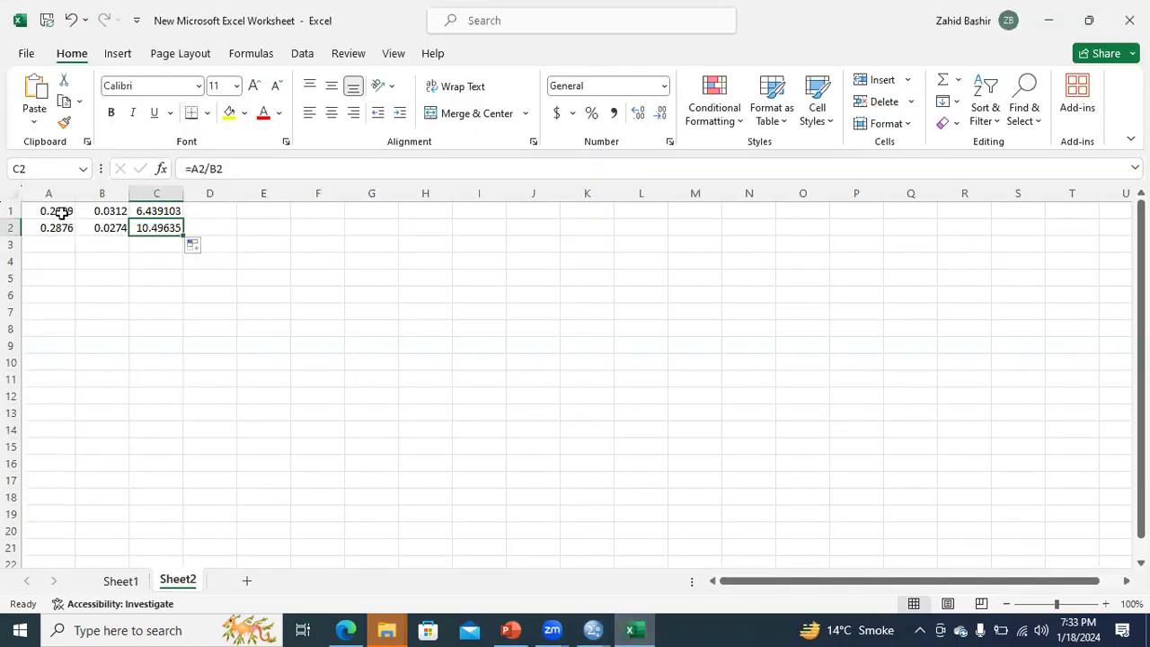
click(61, 212)
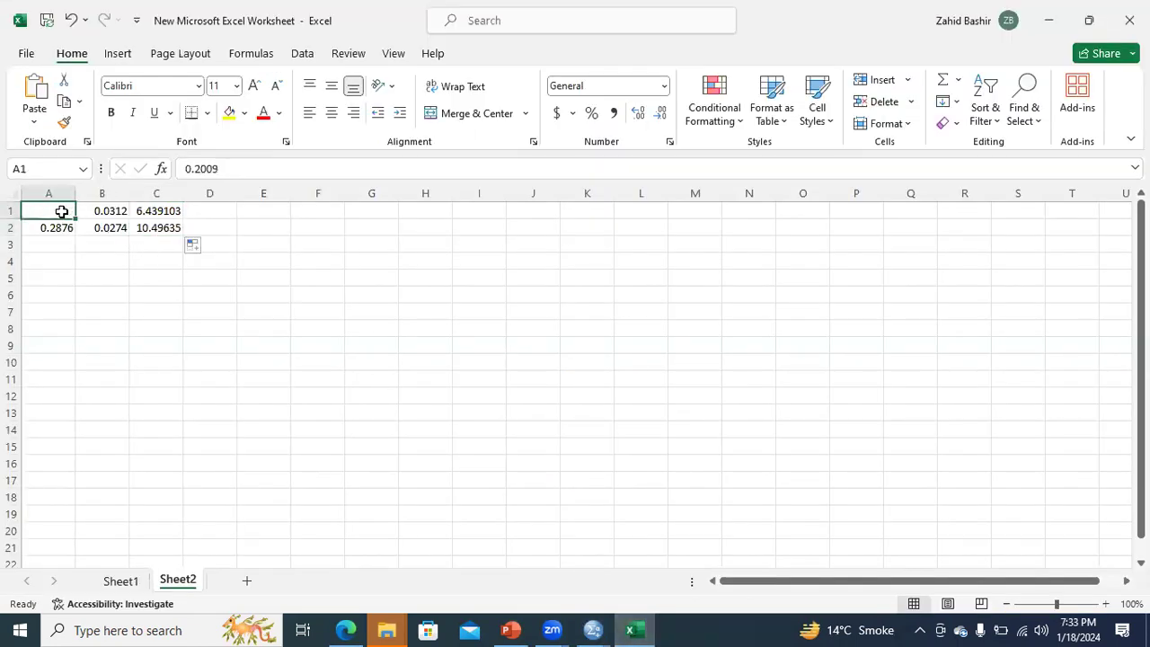
text(0.1421)
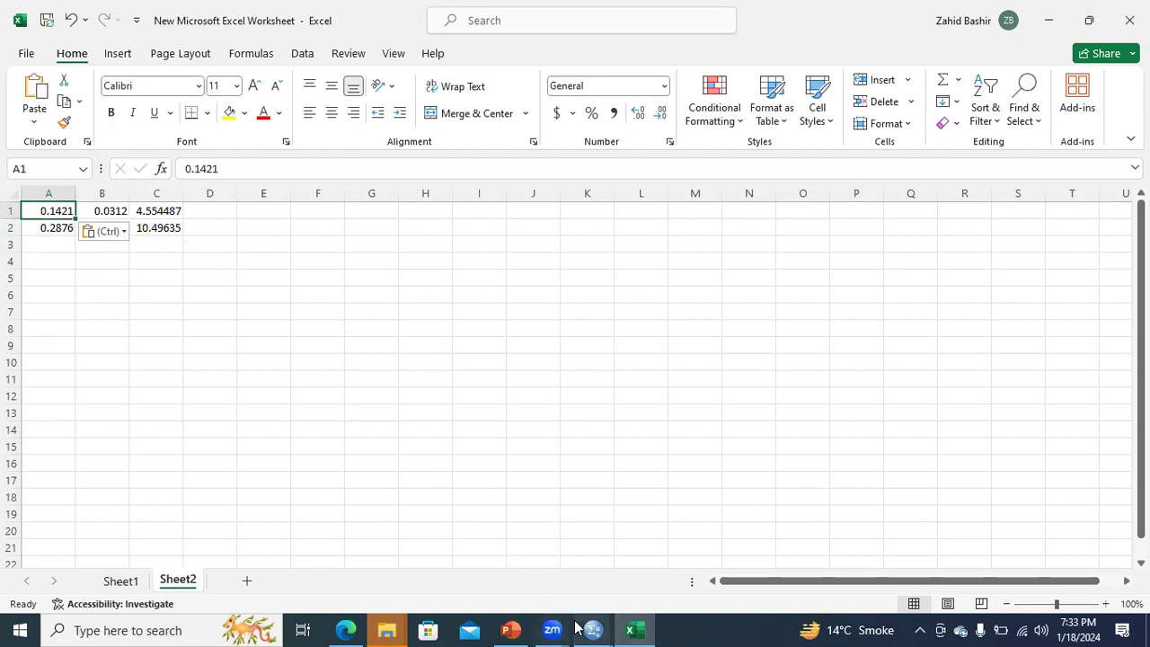
Copy the OS BootSE .0351 from the SPSS output into cell B1 in Excel and check the ratio formula in C1
mouse_move(585, 629)
click(561, 581)
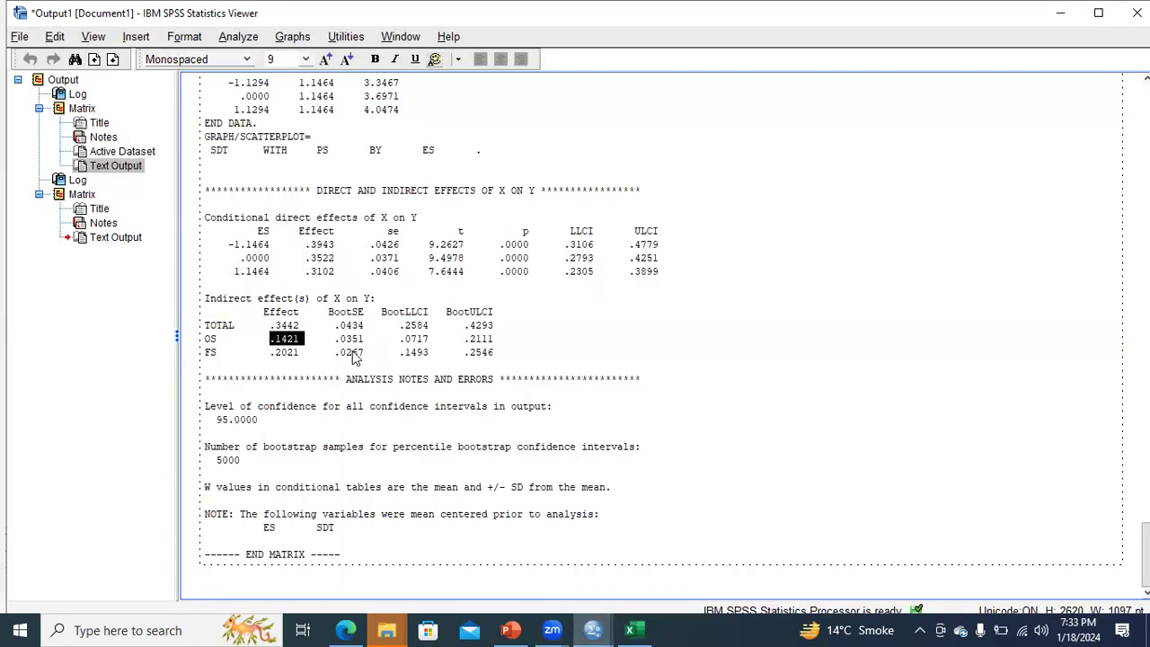
drag(338, 342, 364, 346)
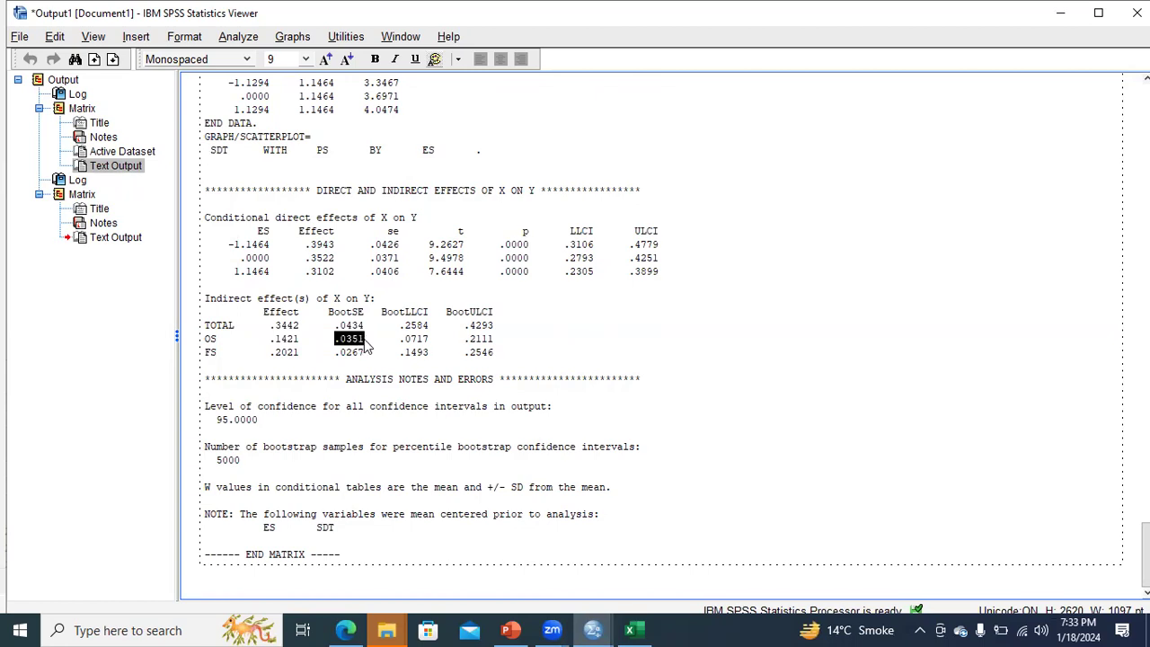
click(630, 630)
click(120, 212)
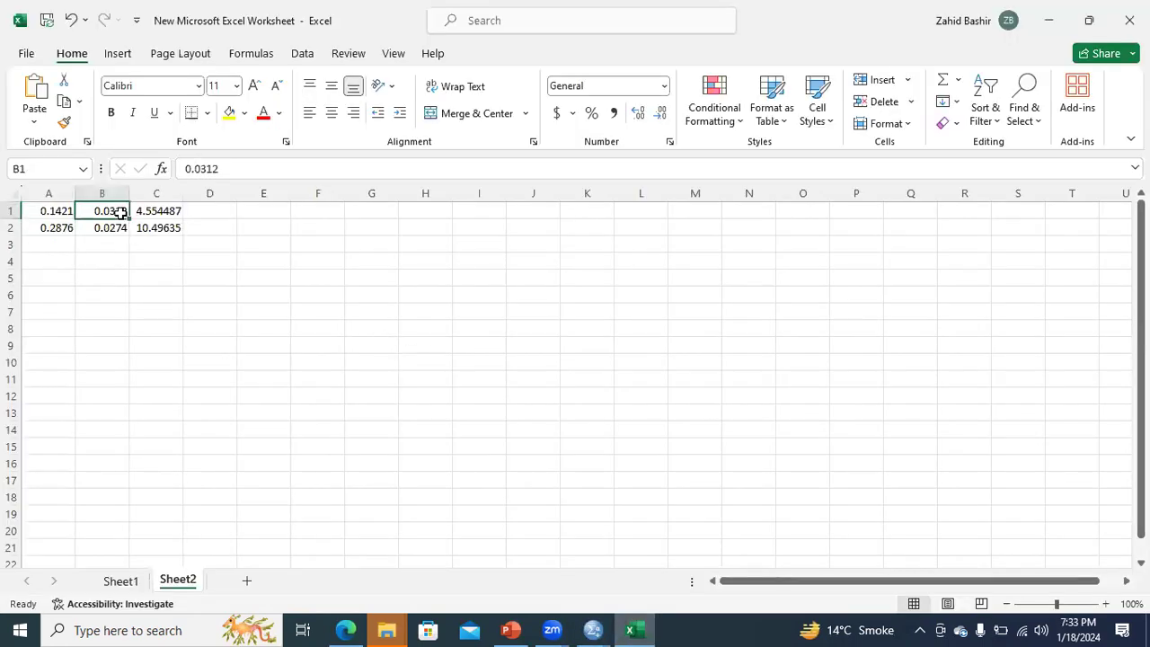
text(0.0351)
click(158, 211)
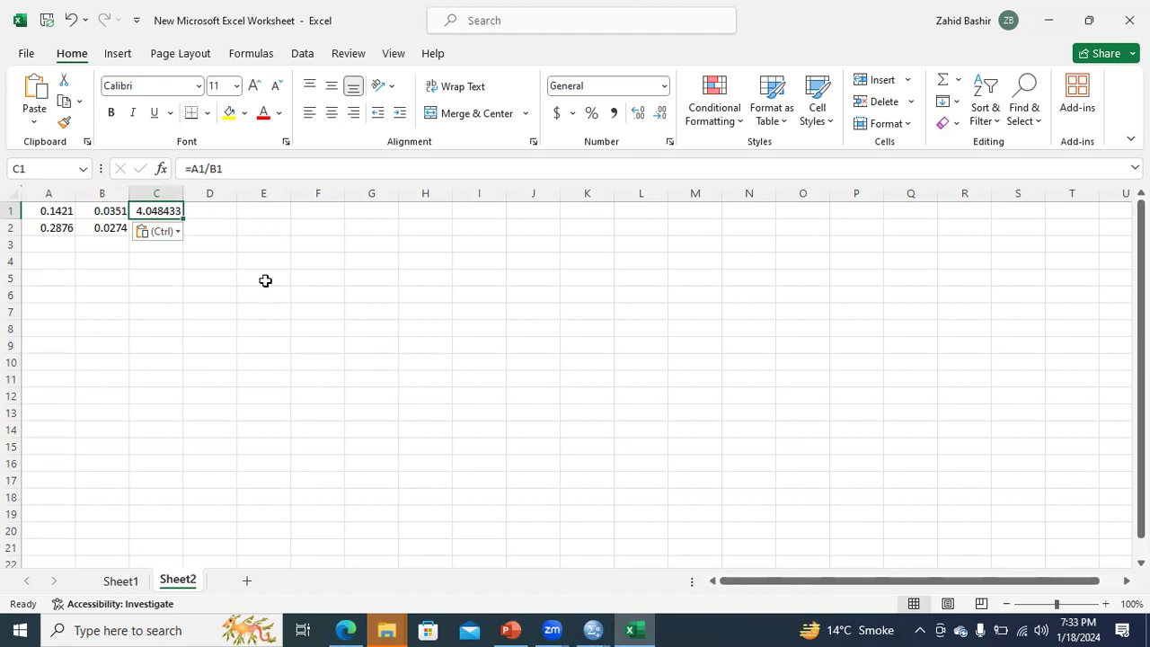
Copy the FS indirect effect .2021 from the SPSS output into cell A2 of the Excel sheet
mouse_move(593, 629)
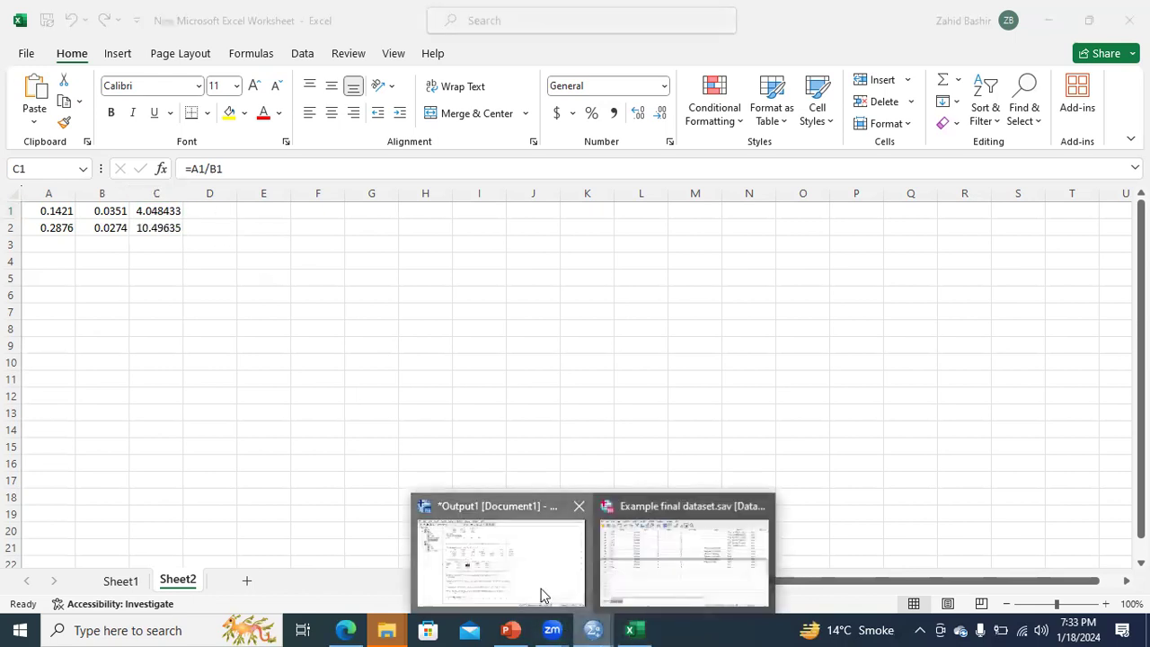
click(539, 595)
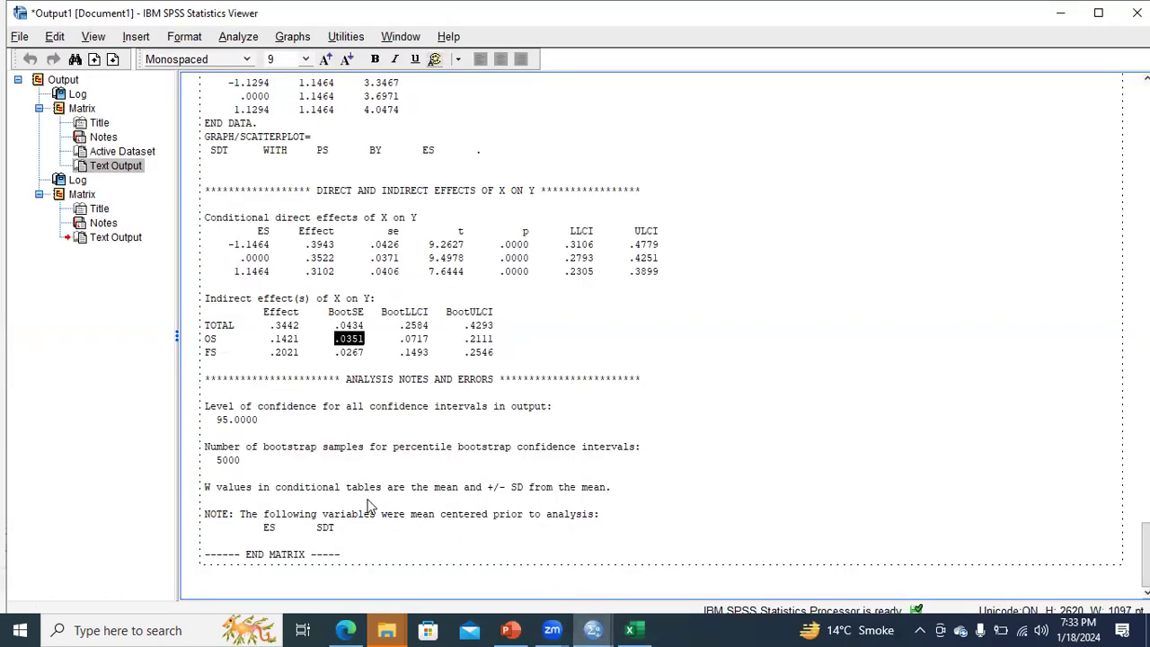
double_click(279, 352)
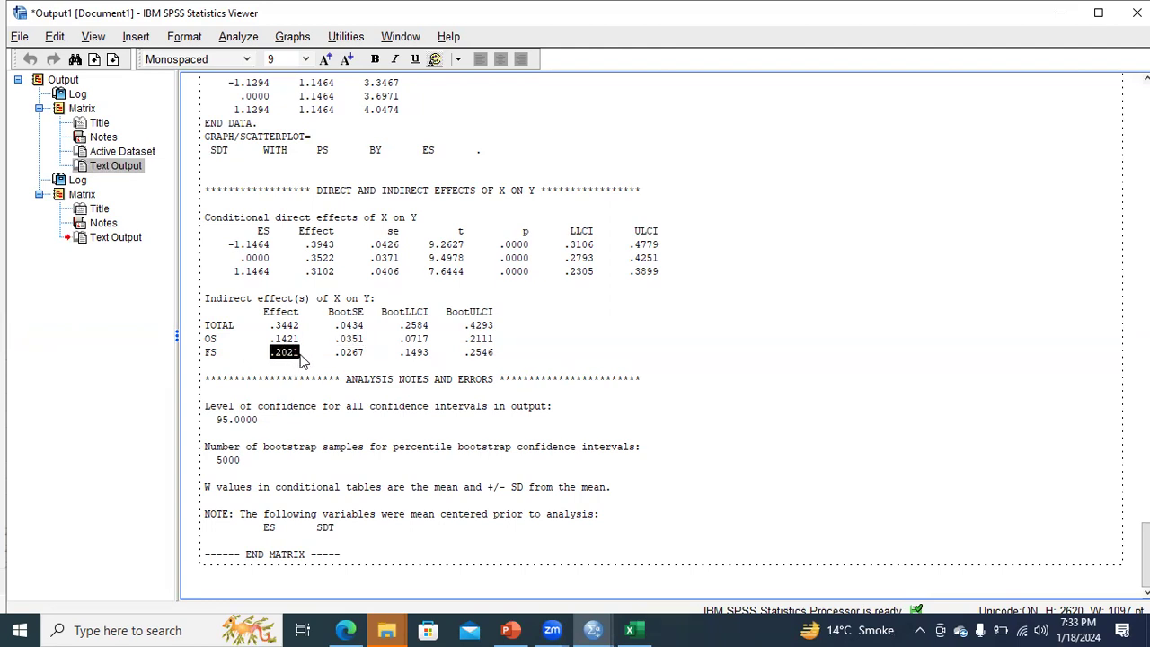
click(630, 630)
click(54, 228)
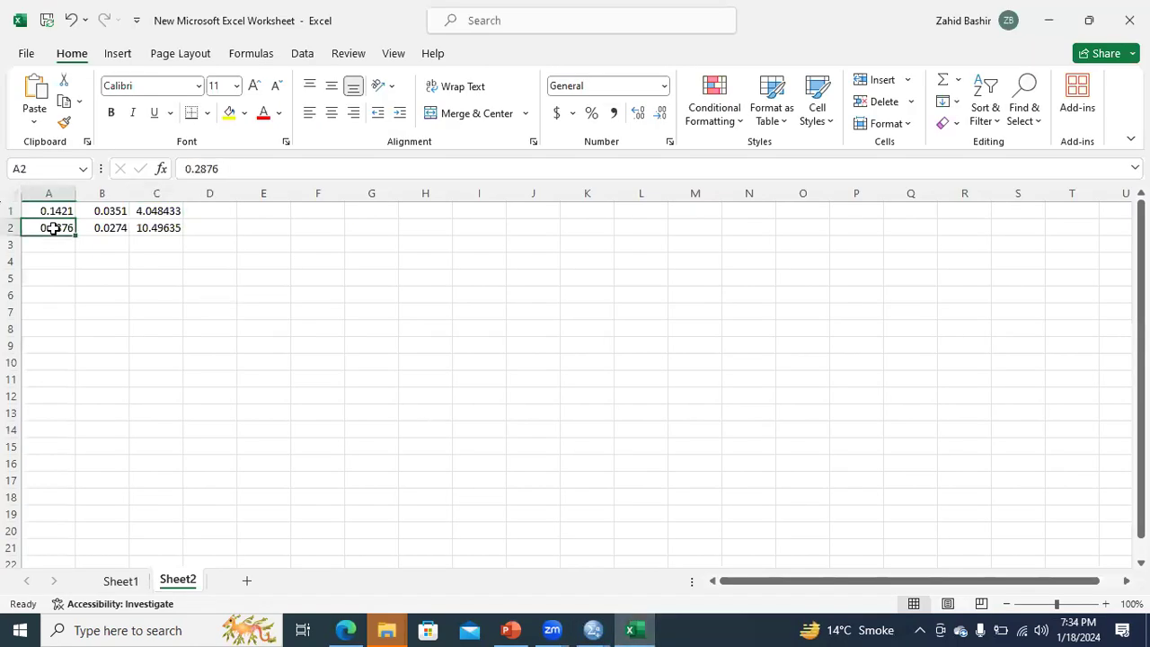
text(0.2021)
Copy the FS BootSE .0267 from the SPSS output into cell B2 in Excel and check the ratio formula in C2
click(102, 228)
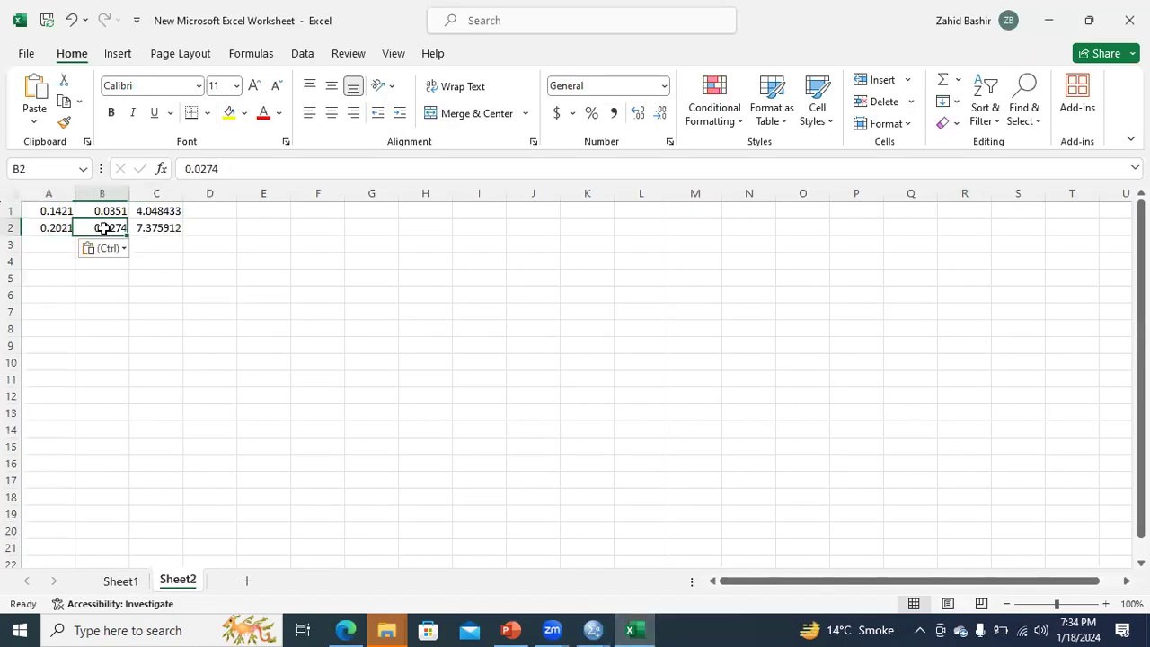
click(593, 629)
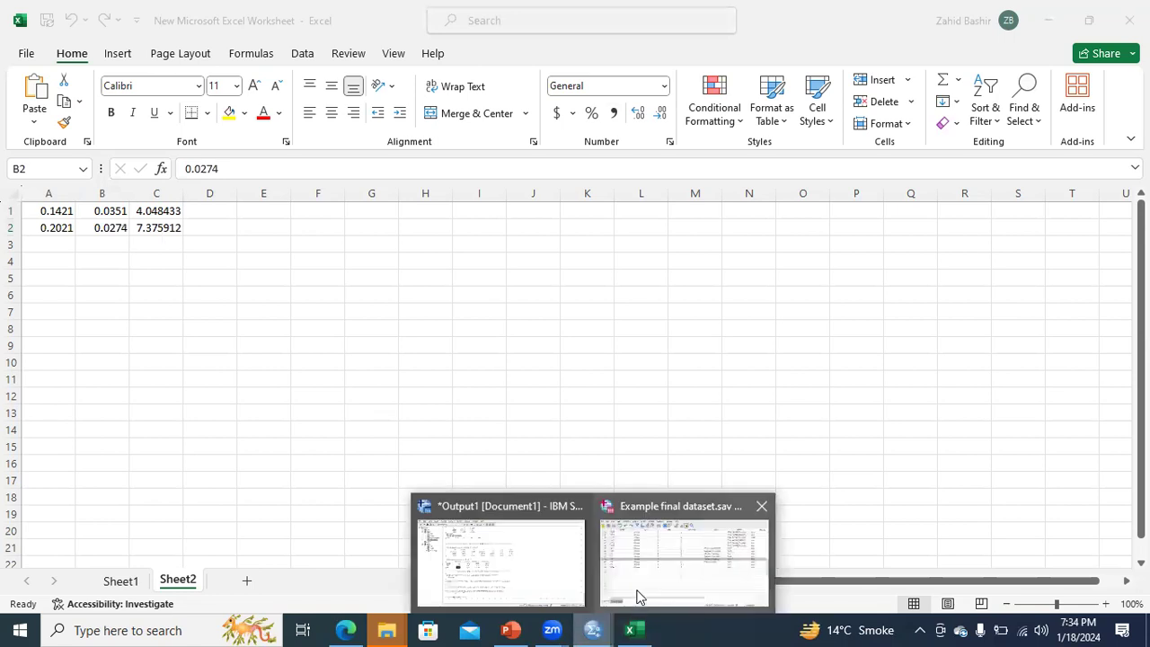
click(637, 596)
mouse_move(552, 629)
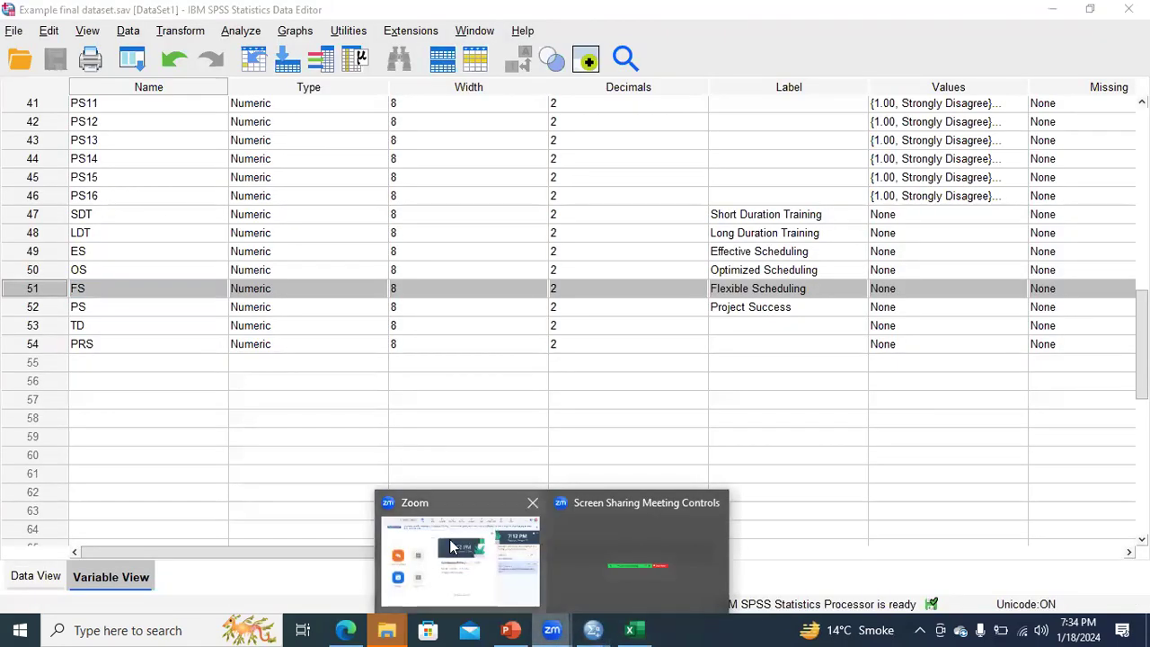
click(494, 553)
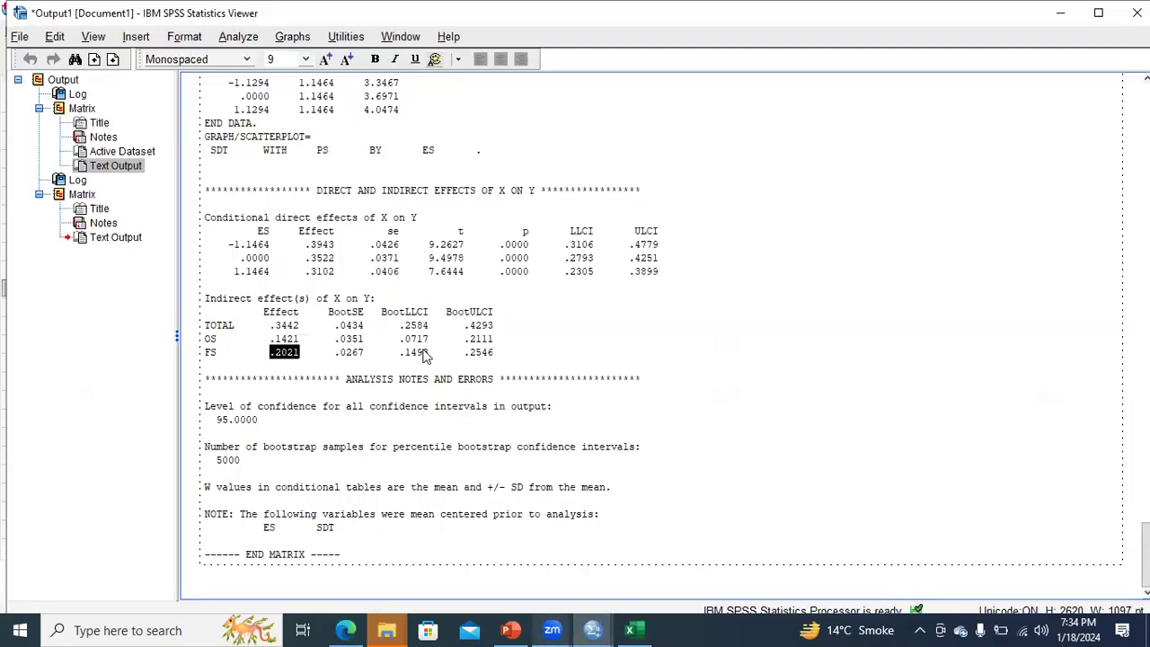
drag(340, 356, 368, 357)
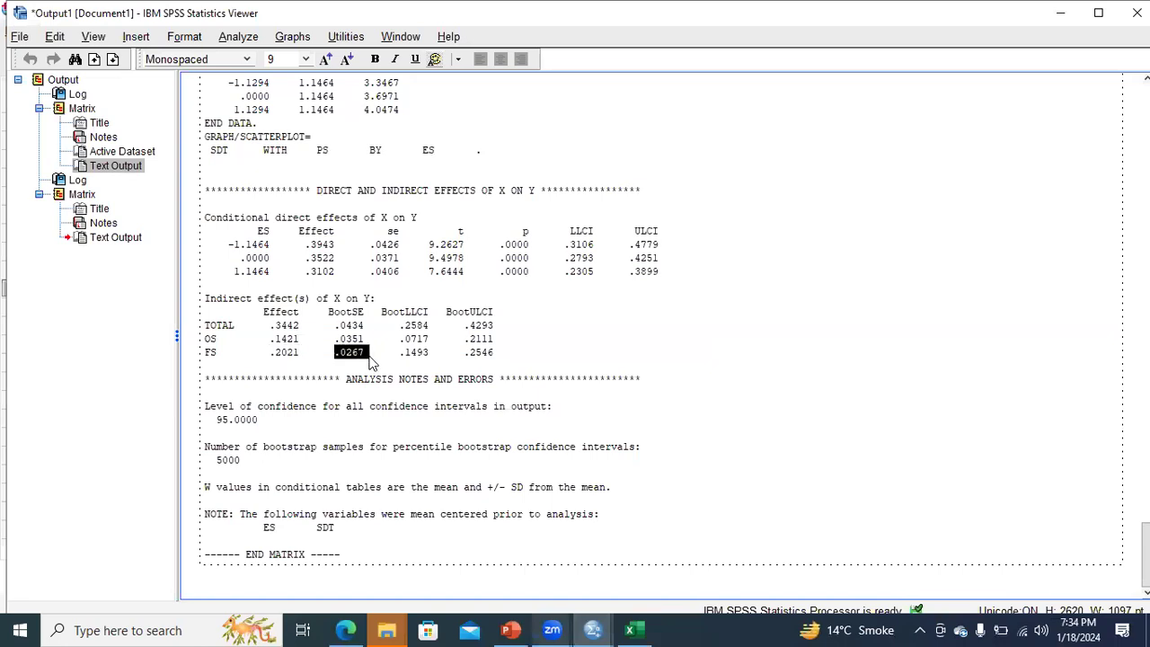
click(635, 630)
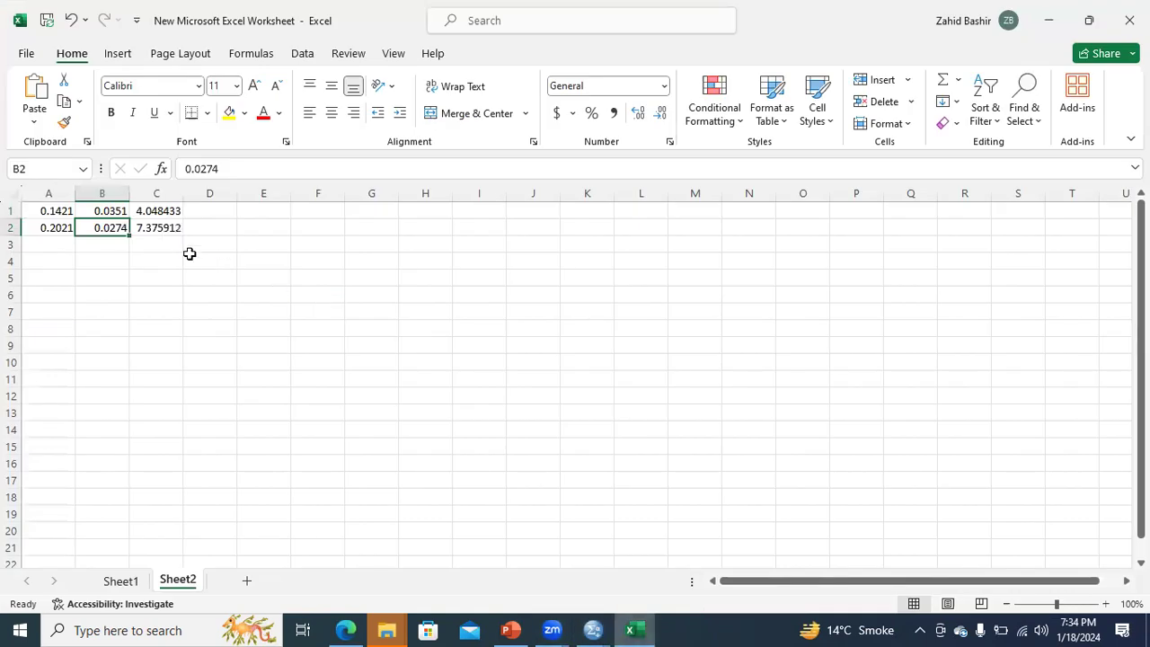
text(0.0267)
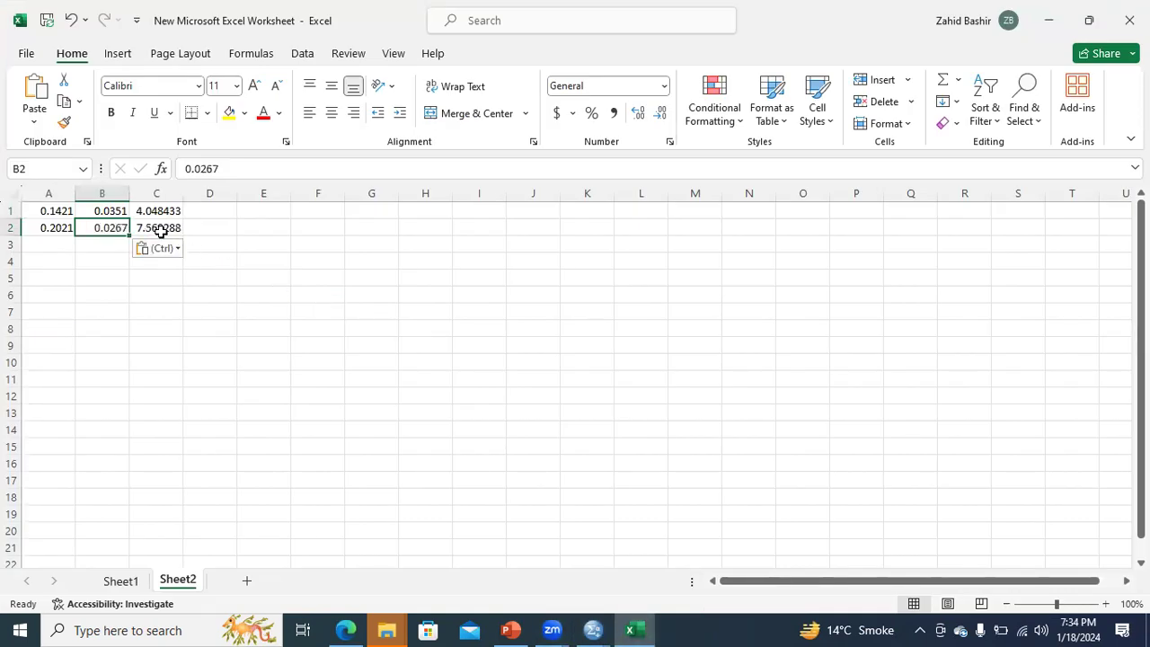
click(159, 228)
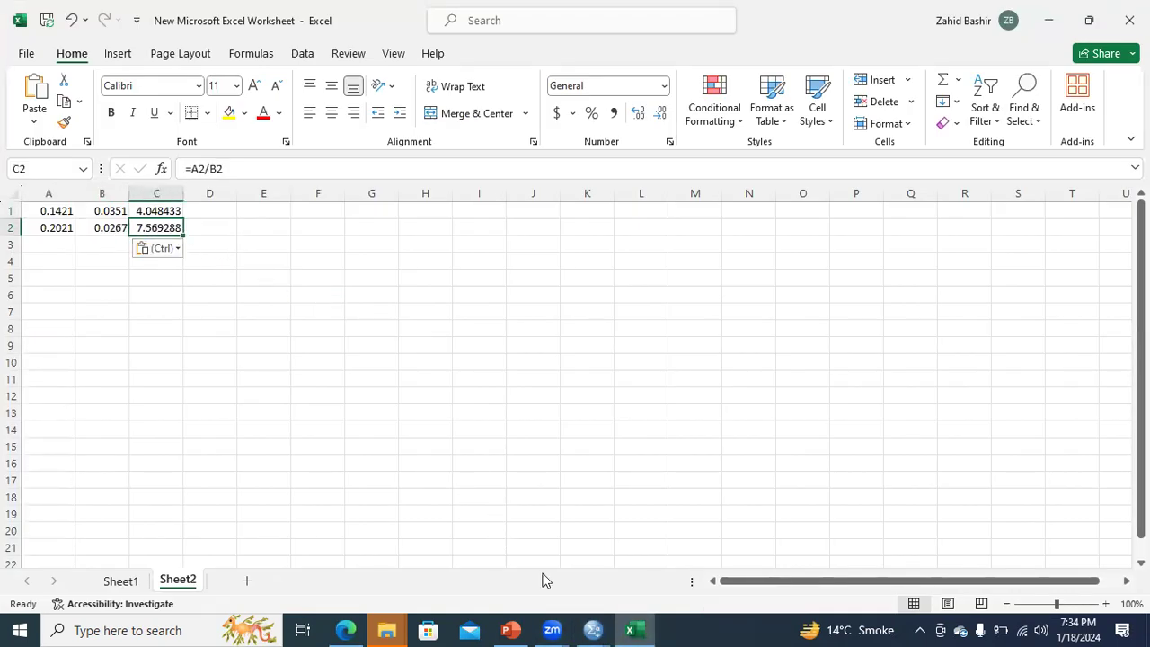
Switch to PowerPoint and review the conditional effects on slide 69 and the FS and PS model results on slide 68
mouse_move(592, 628)
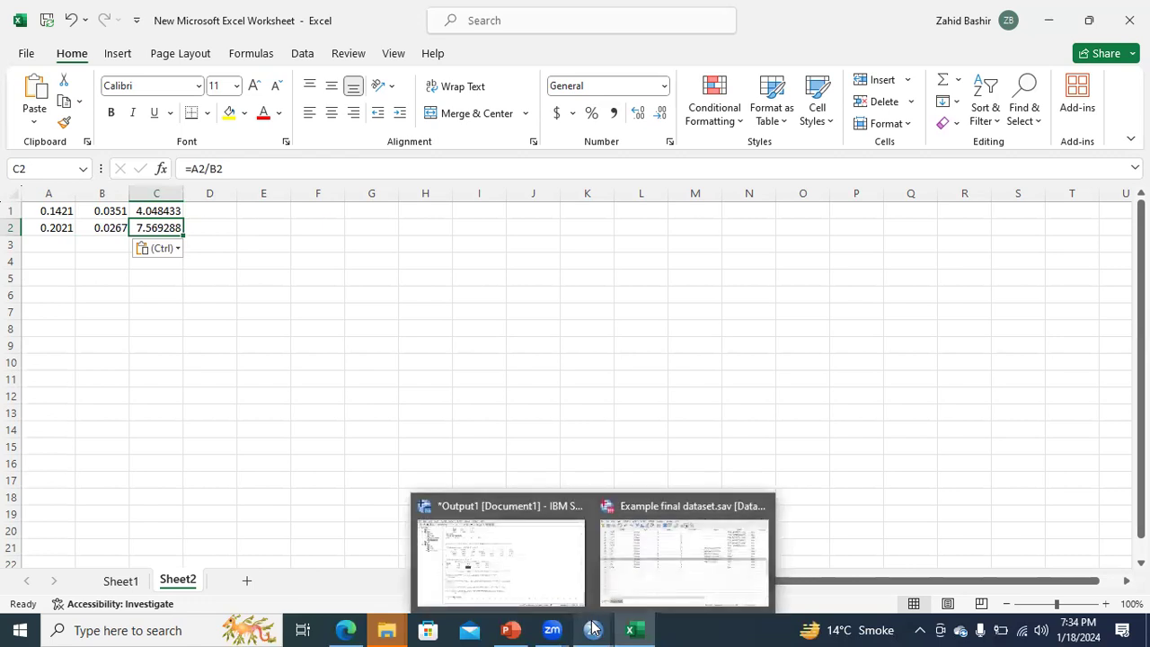
click(510, 629)
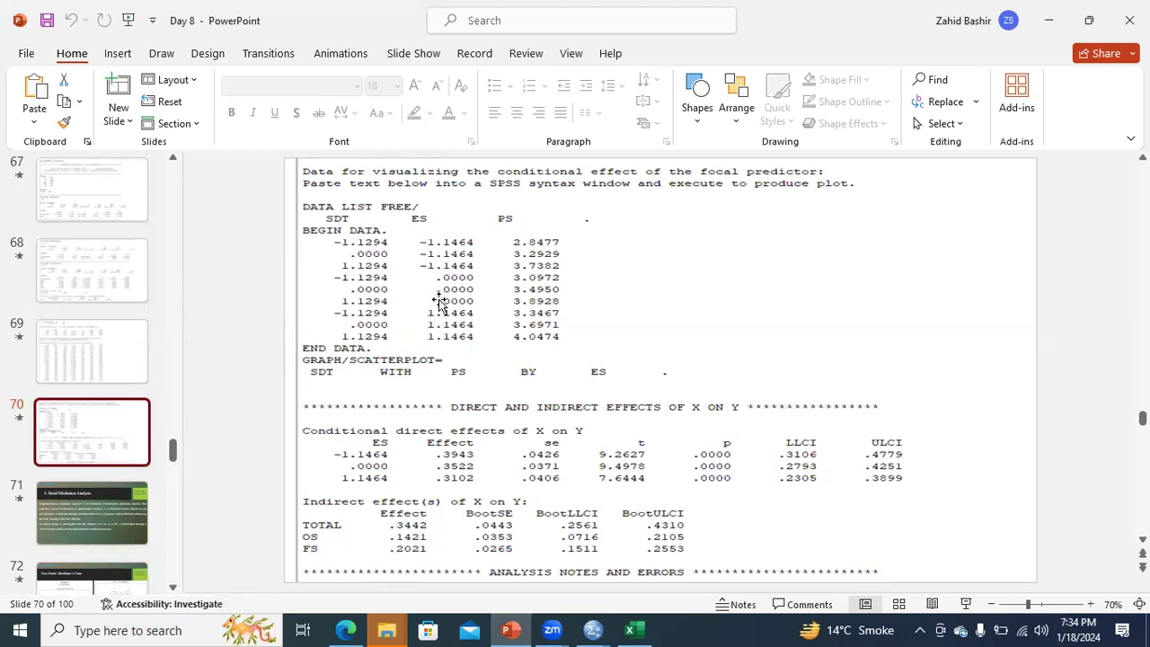
click(120, 376)
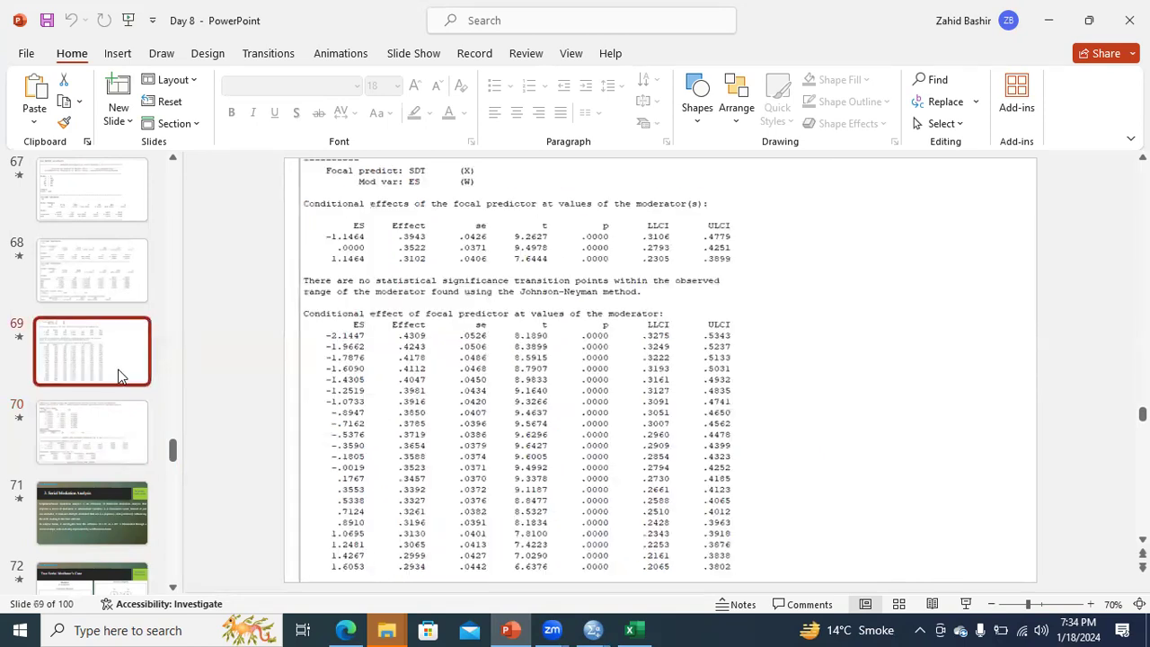
click(109, 271)
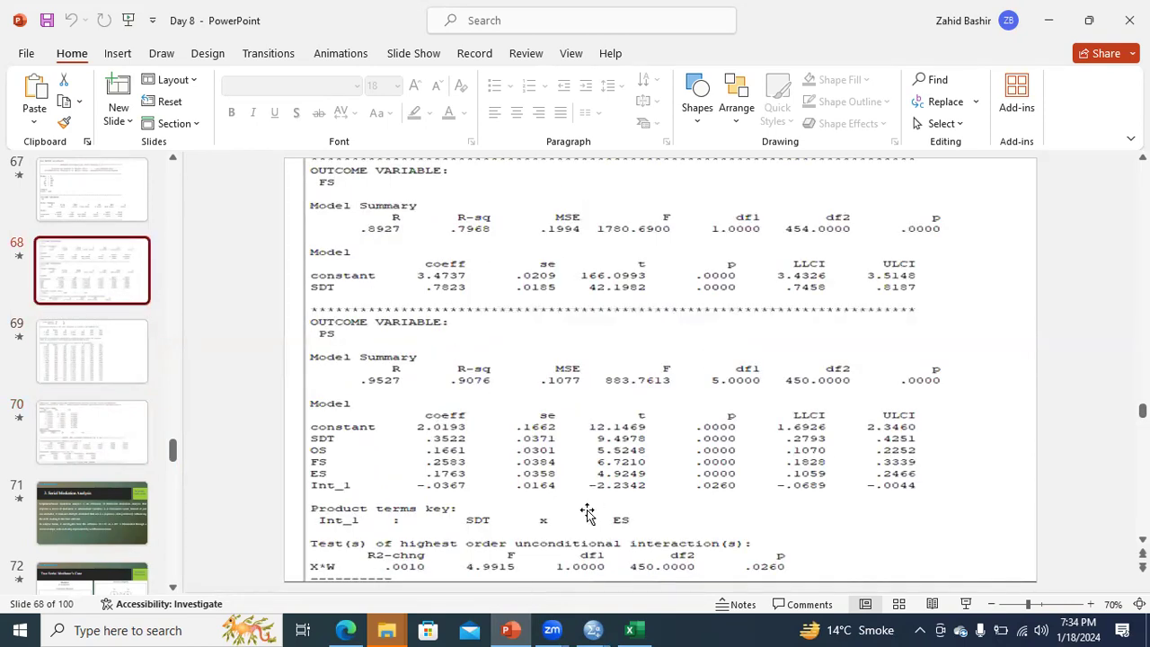